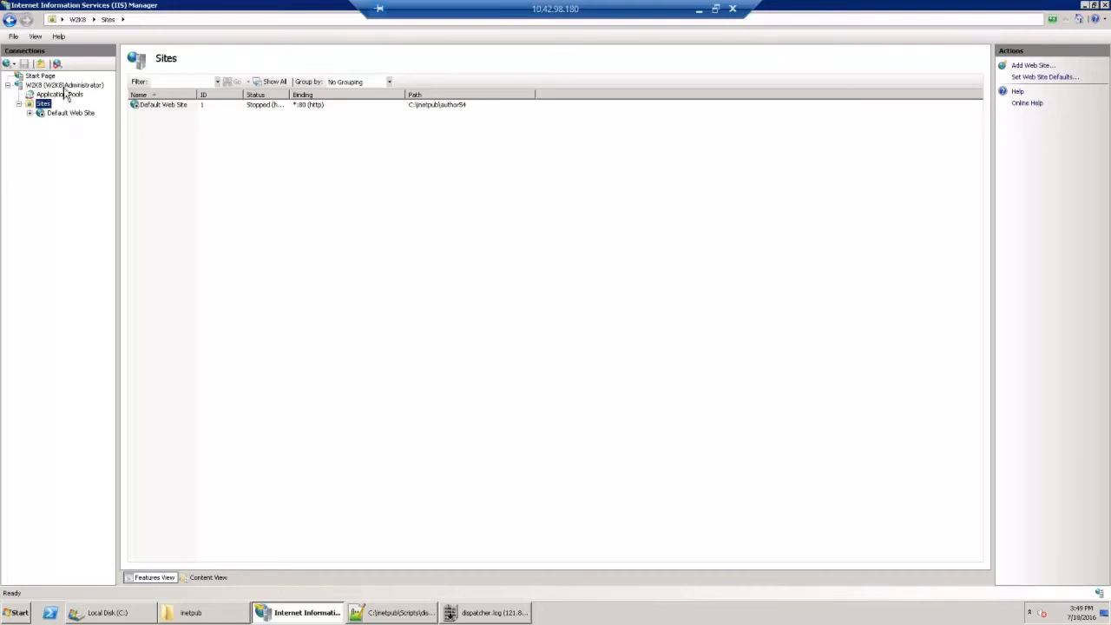
Step: Switch from IIS Manager to the inetpub folder in Windows Explorer and open its Scripts subfolder
click(60, 93)
click(41, 105)
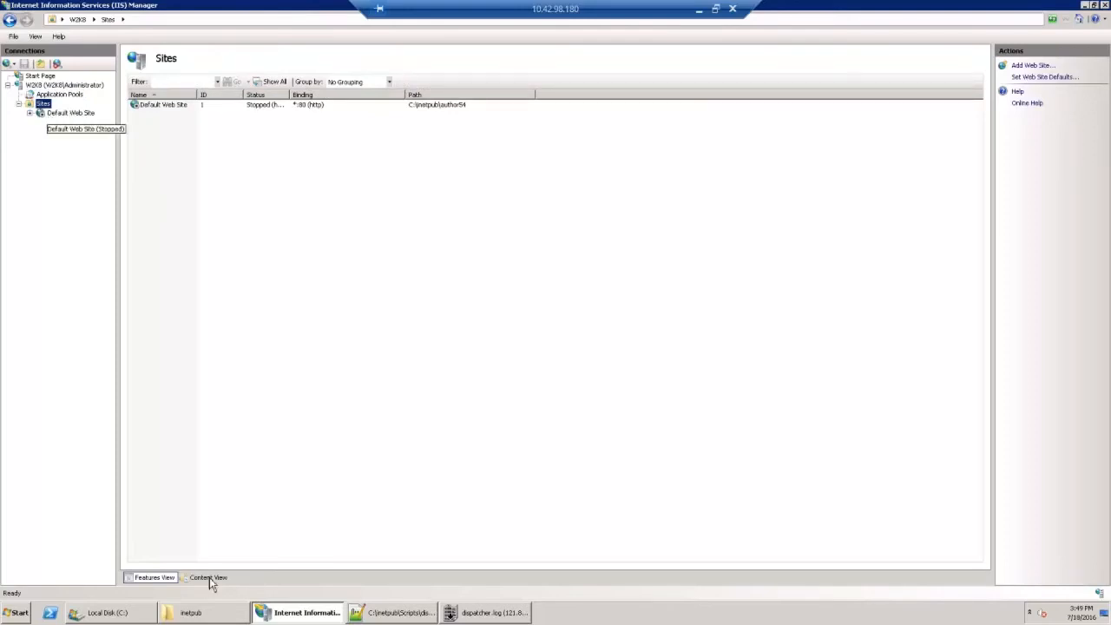
mouse_move(193, 620)
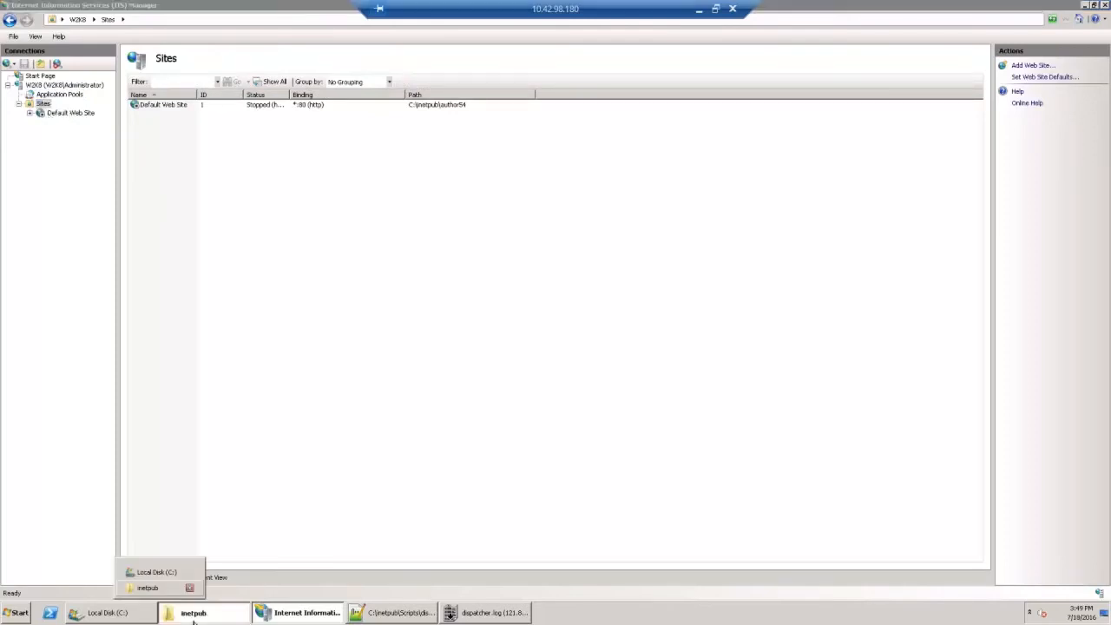
click(165, 587)
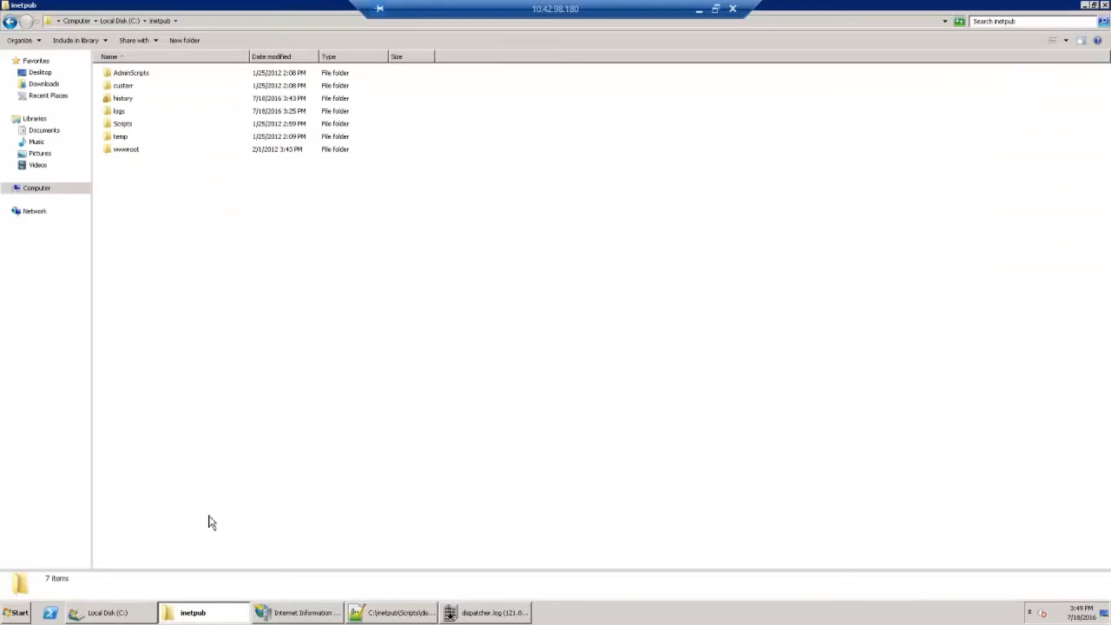
double_click(133, 129)
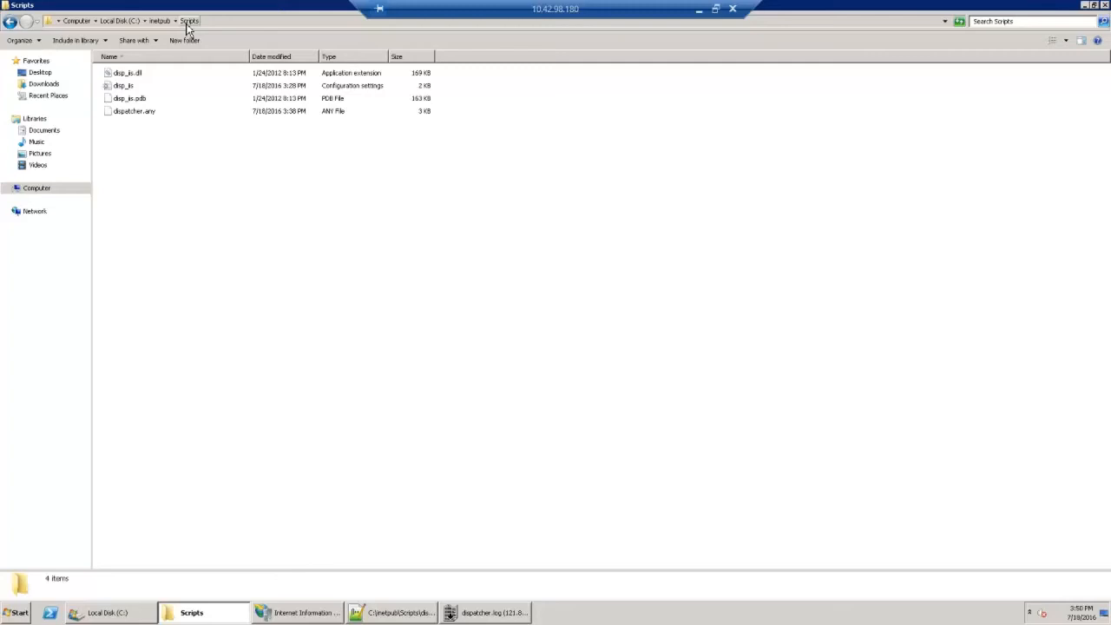
Step: Go through the dispatcher files in the Scripts folder: disp_iis.dll, disp_iis, disp_iis.pdb and dispatcher.any
click(163, 75)
click(162, 86)
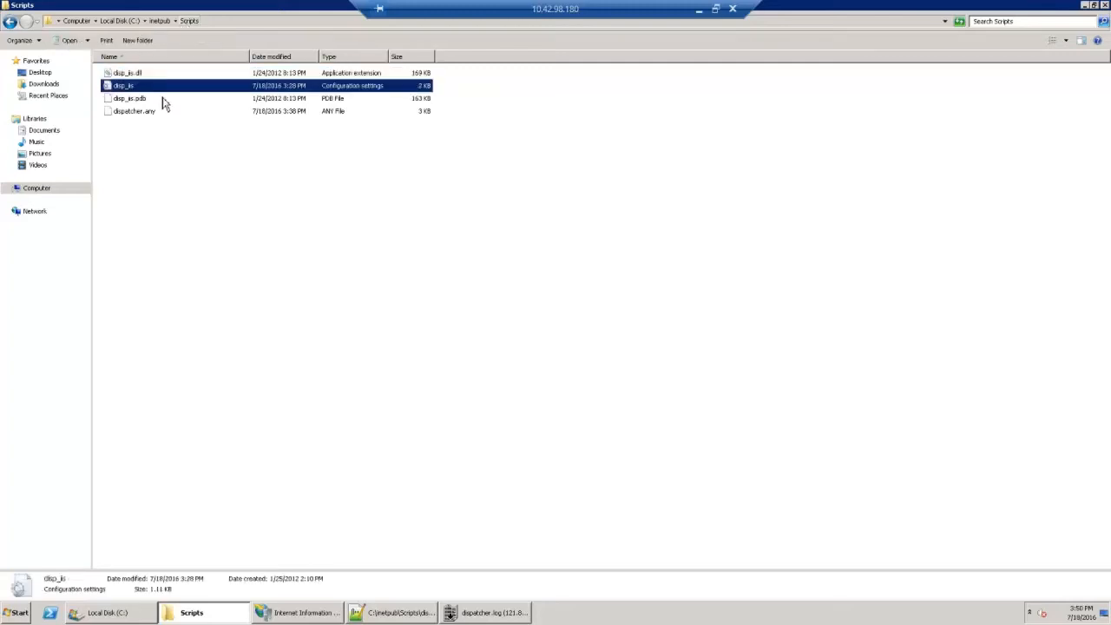
click(162, 99)
click(162, 112)
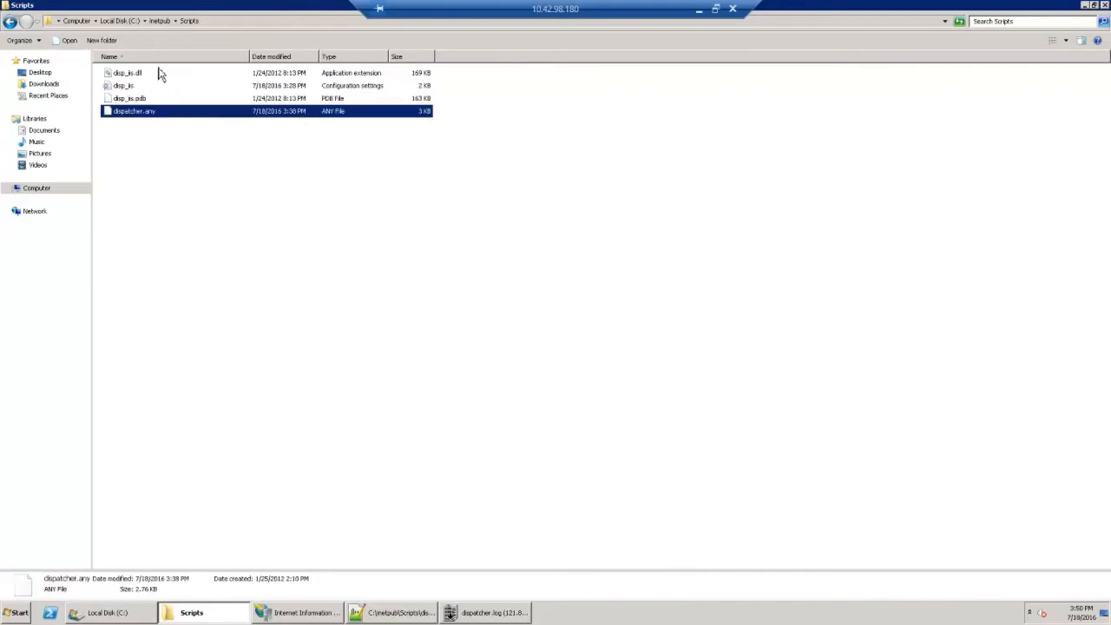
click(158, 77)
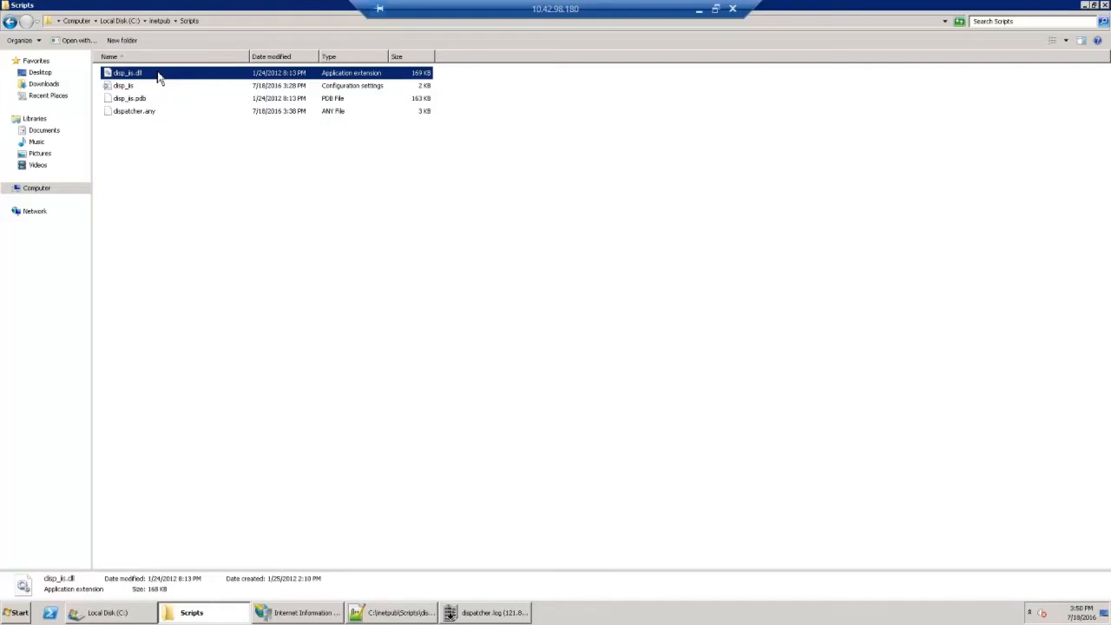
mouse_move(155, 78)
Step: Open the disp_iis configuration settings file in Notepad++
key(Down)
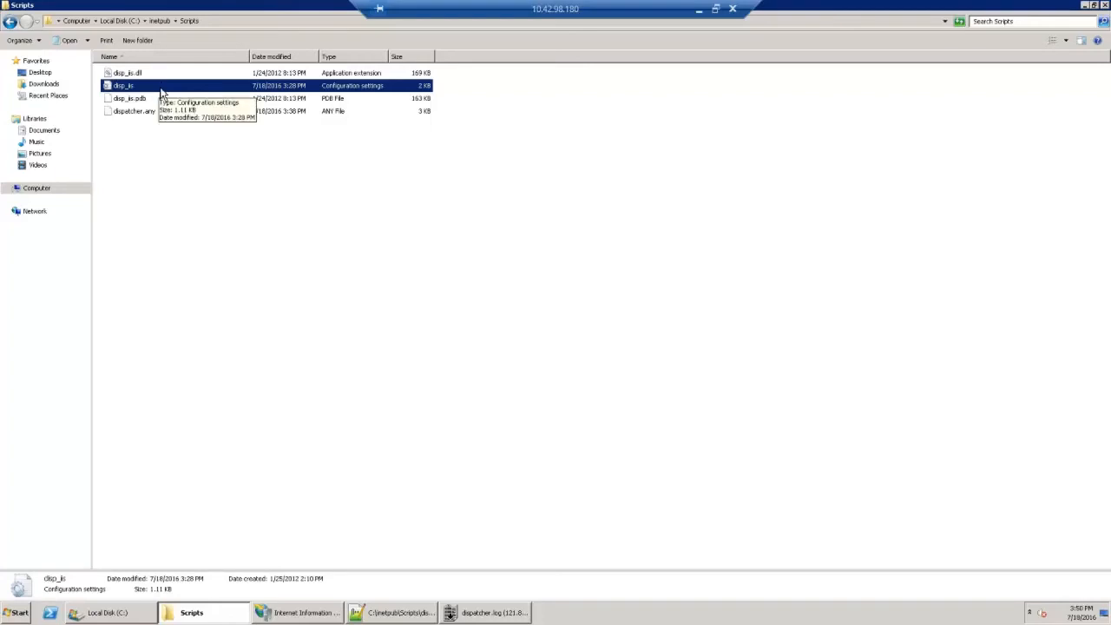
right_click(160, 91)
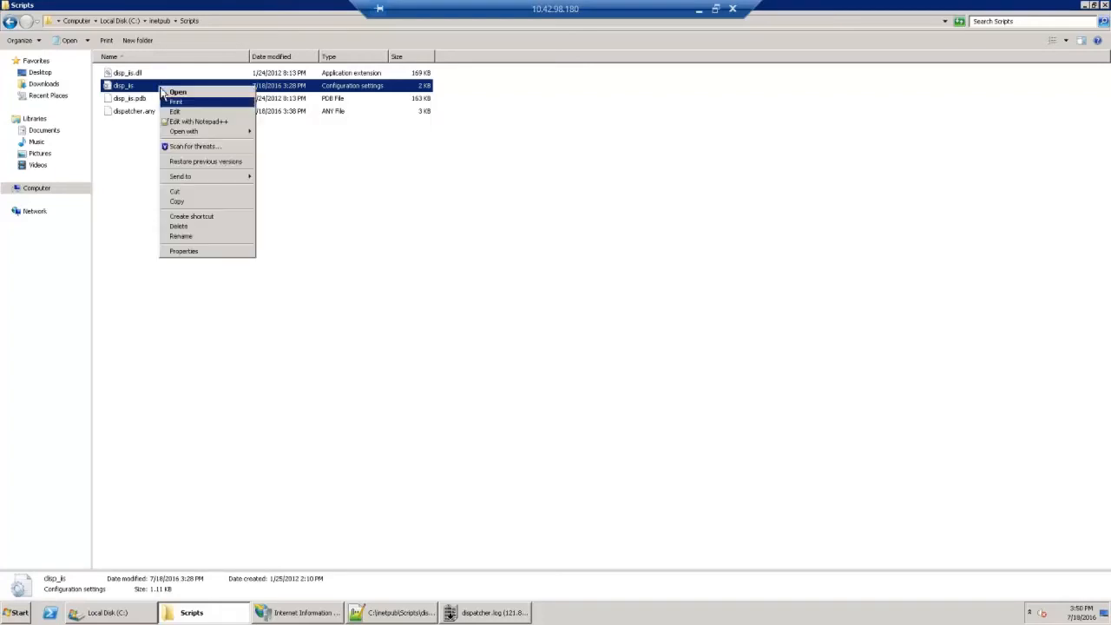
click(174, 122)
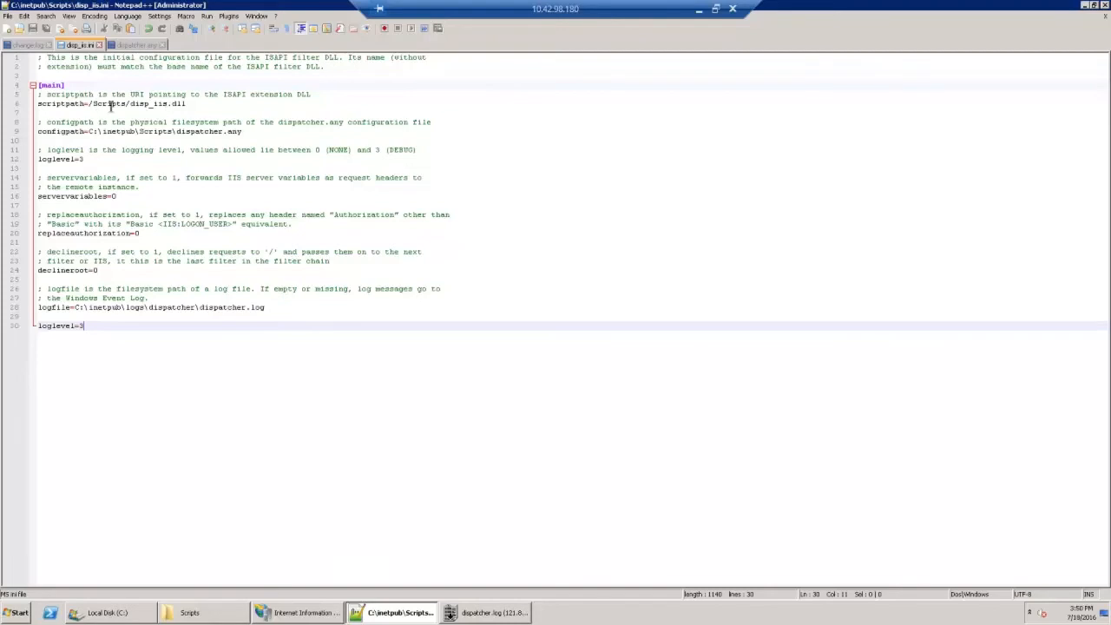
Step: Examine the scriptpath, configpath, loglevel, servervariables, replaceauthorization, declineroot and logfile settings in disp_iis.ini
click(79, 103)
double_click(78, 103)
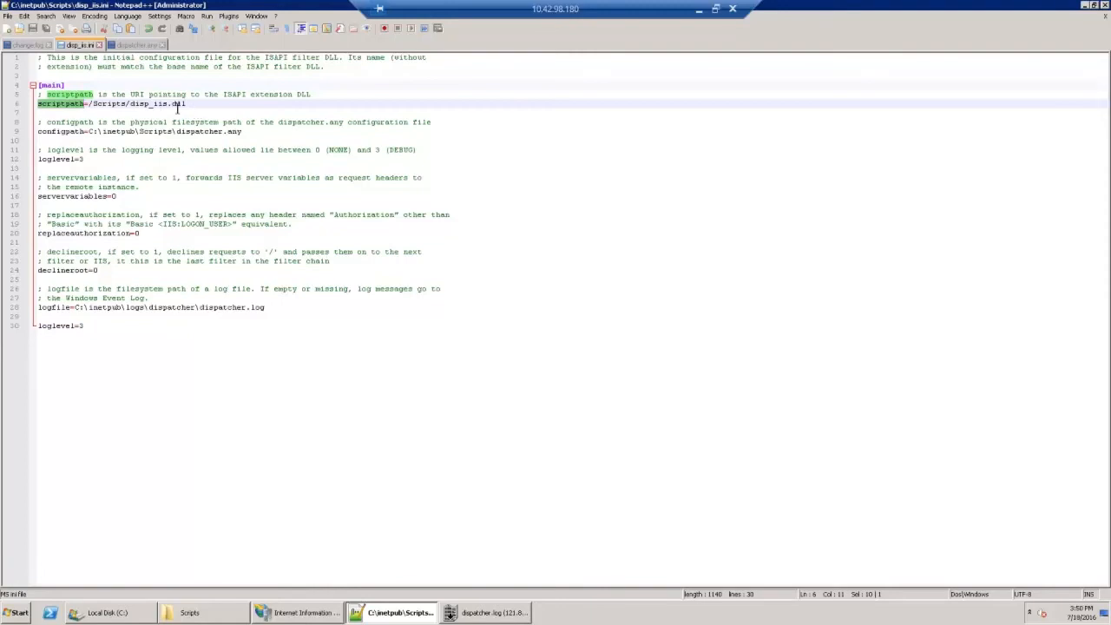
double_click(111, 103)
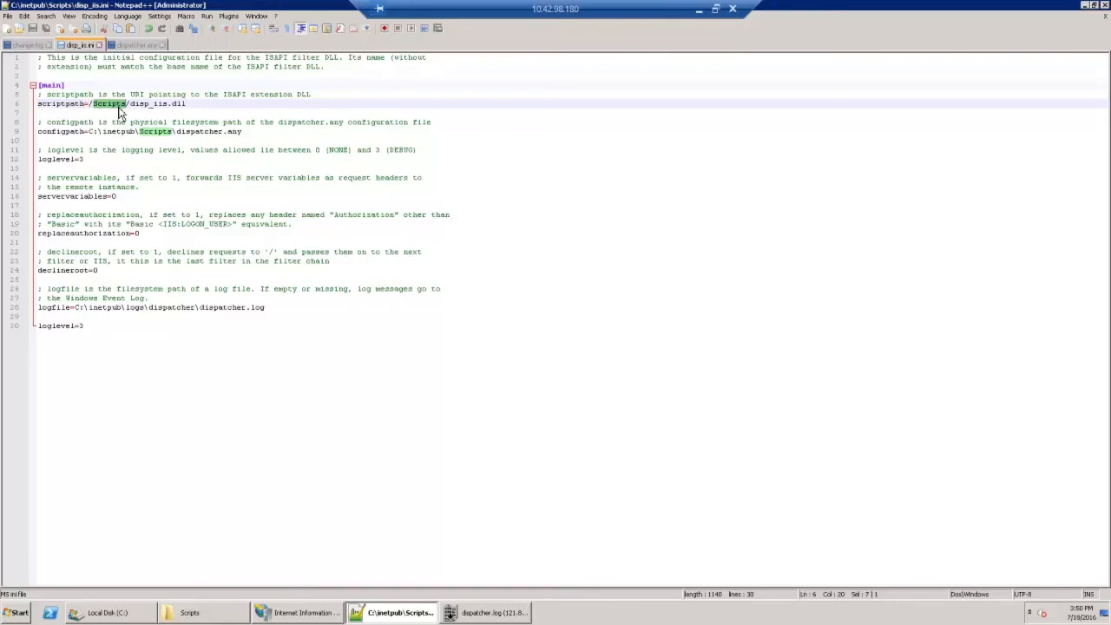
double_click(61, 132)
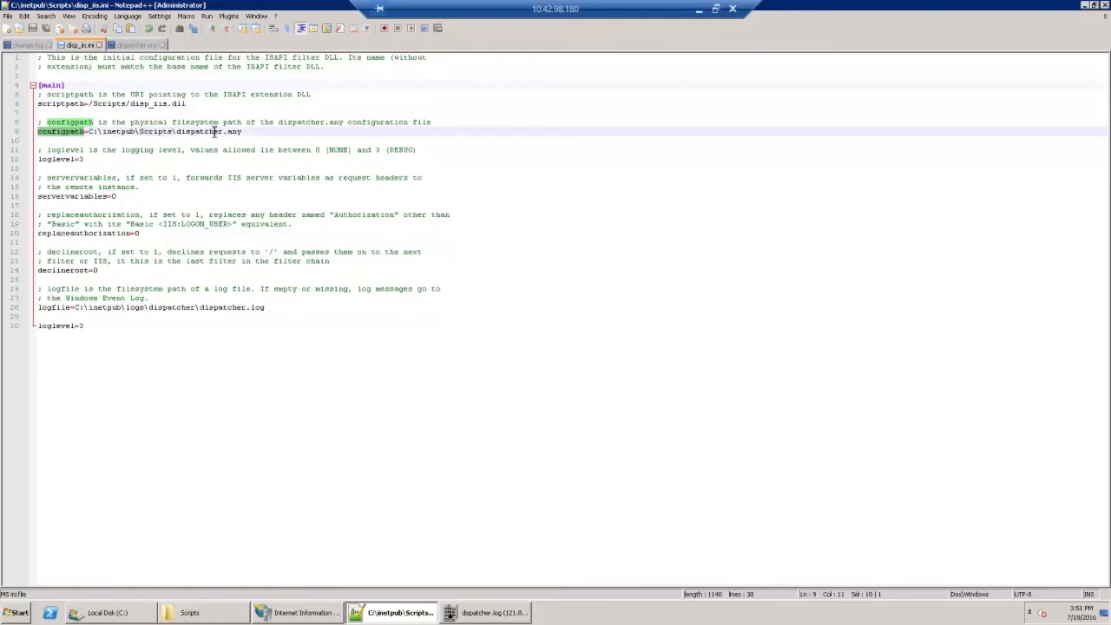
double_click(160, 131)
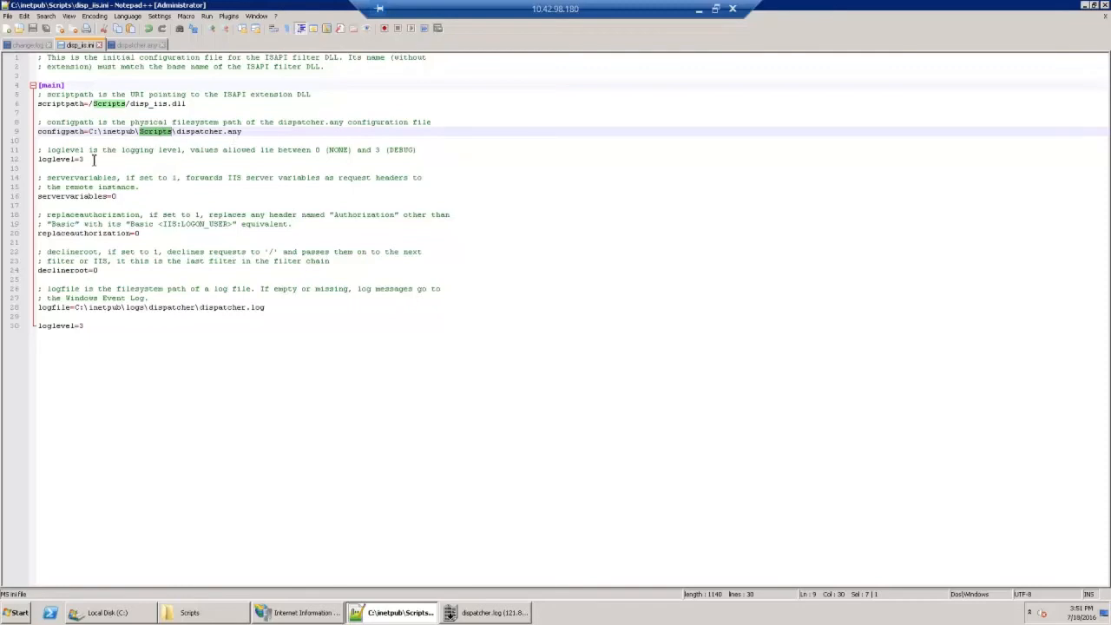
double_click(59, 160)
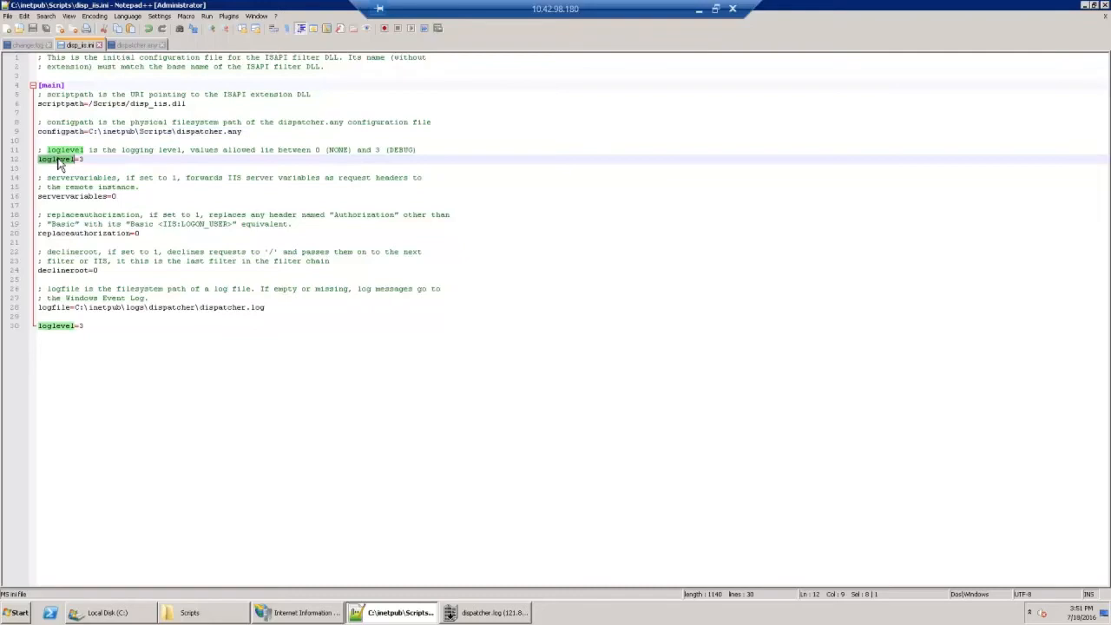
double_click(72, 196)
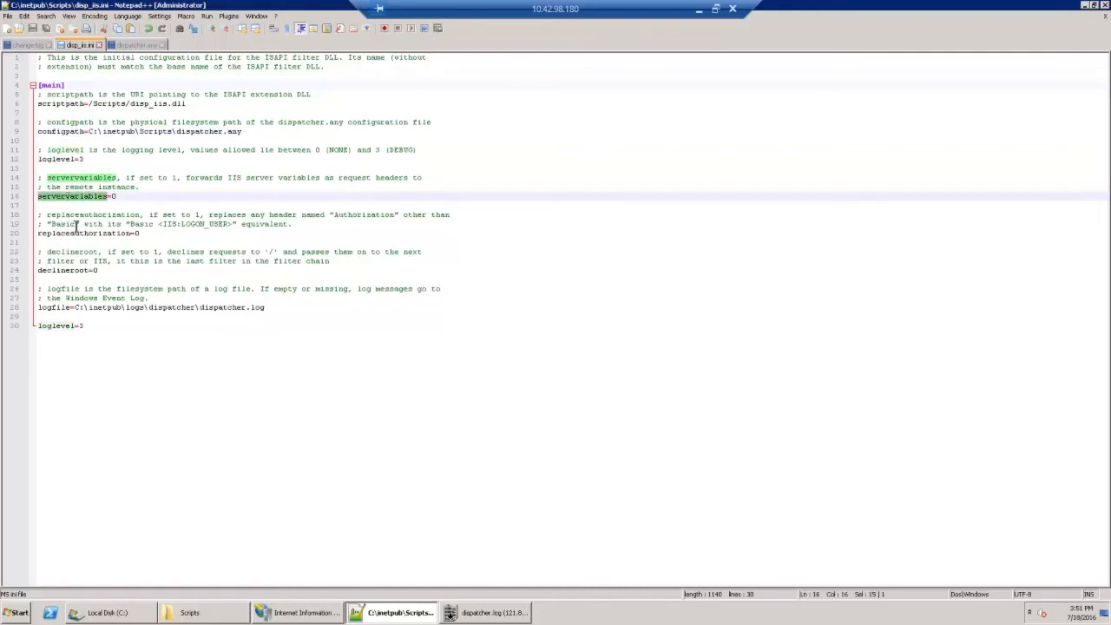
double_click(79, 234)
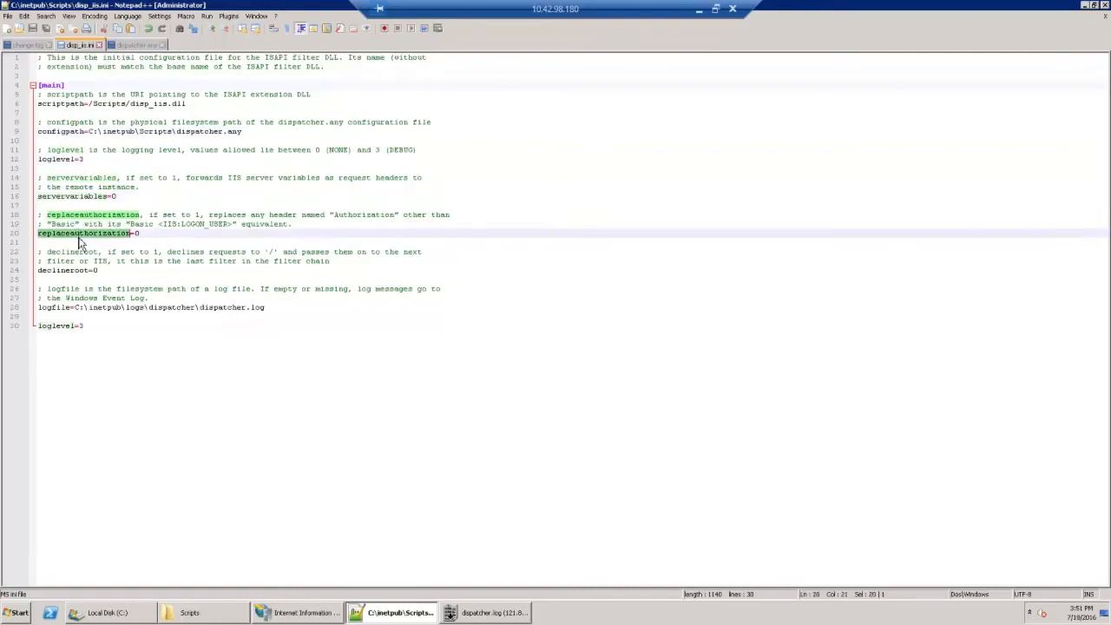
double_click(81, 270)
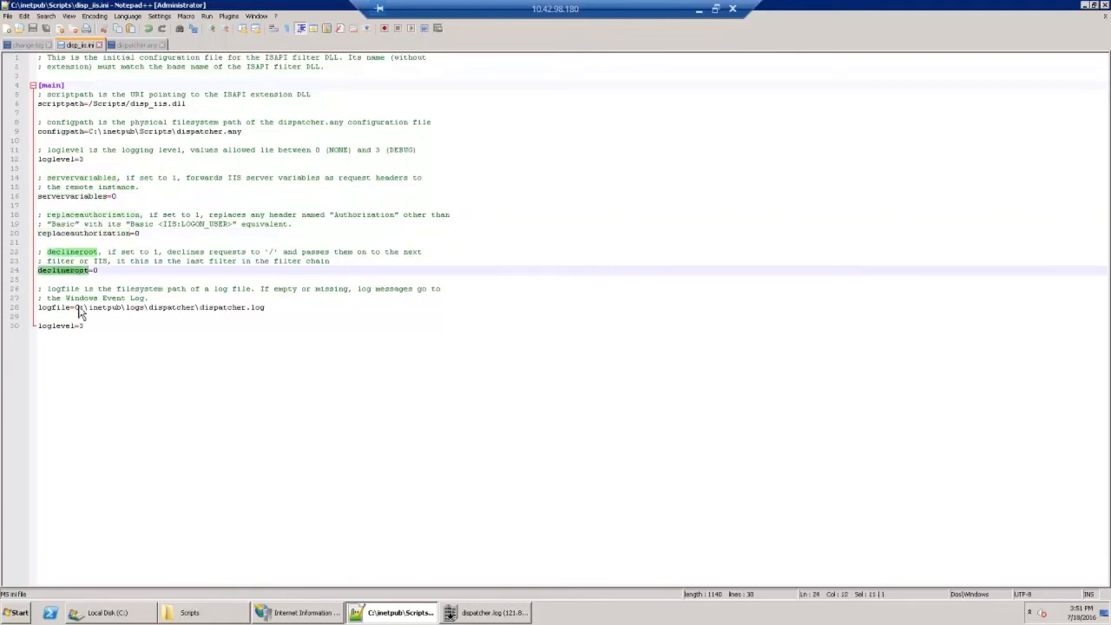
double_click(66, 307)
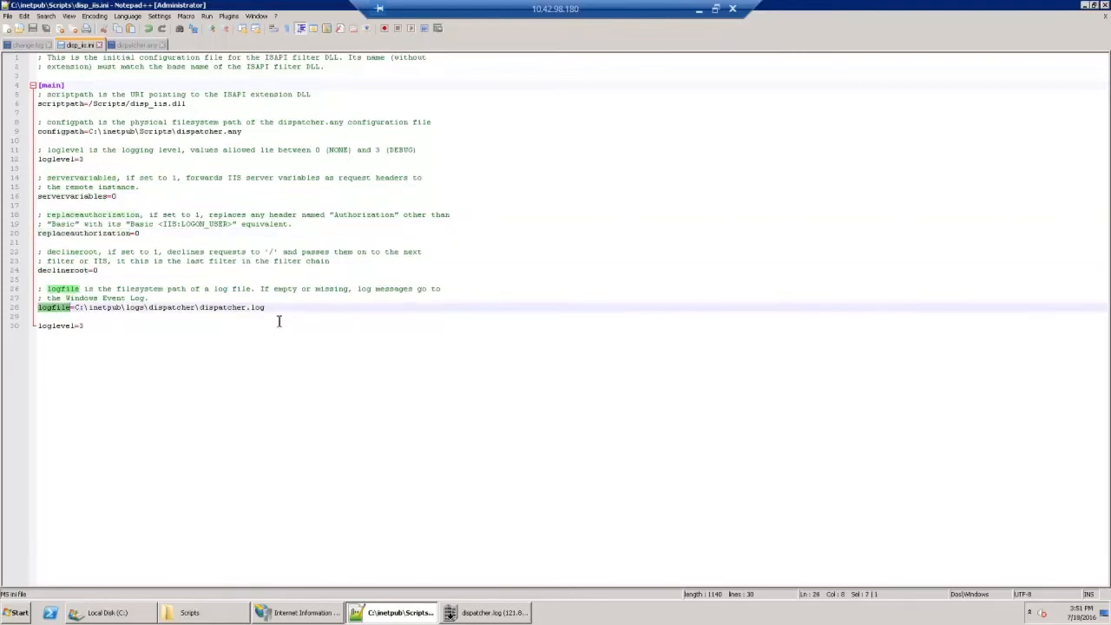
Step: Delete the duplicate loglevel=3 line at the end of disp_iis.ini and save the file
drag(93, 326, 26, 328)
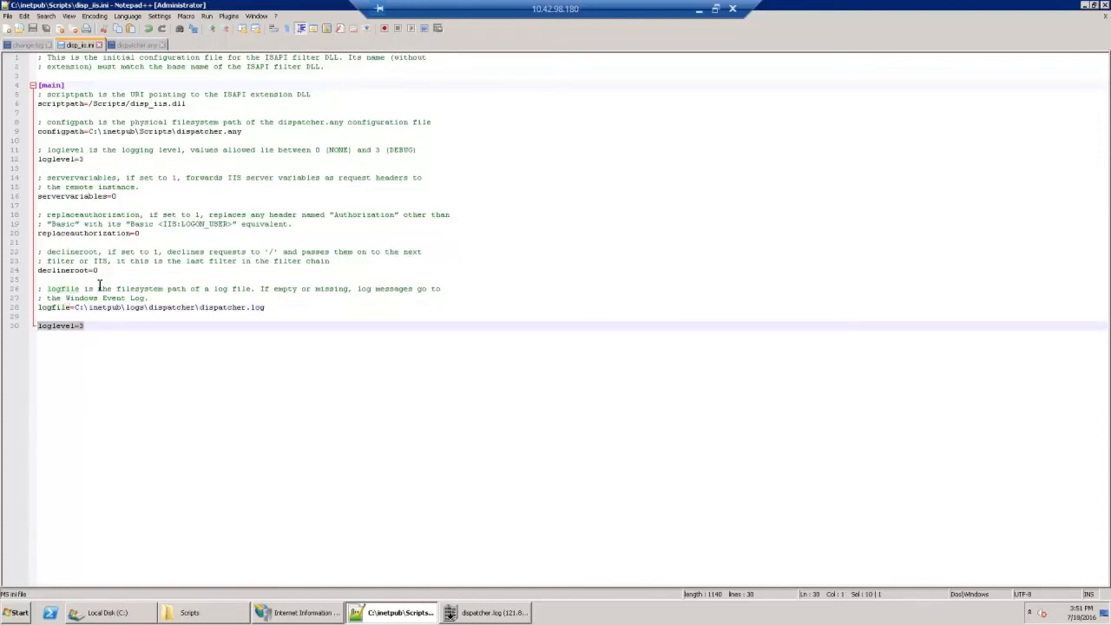
key(Delete)
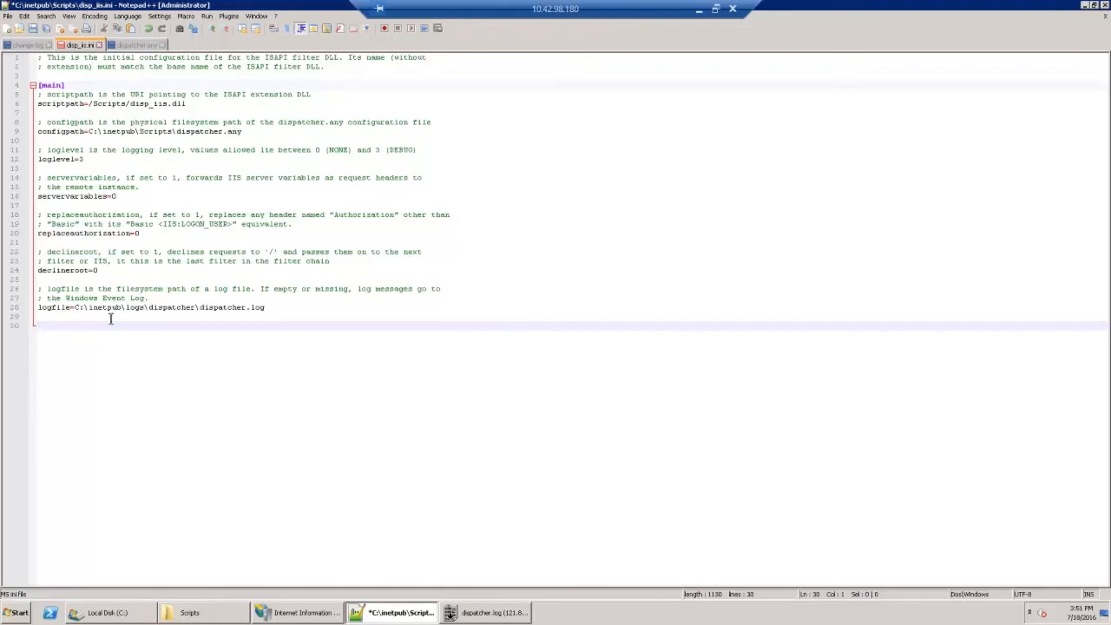
click(32, 33)
Step: Switch to dispatcher.any and examine its client headers and the hostname and port of the publish render
click(139, 45)
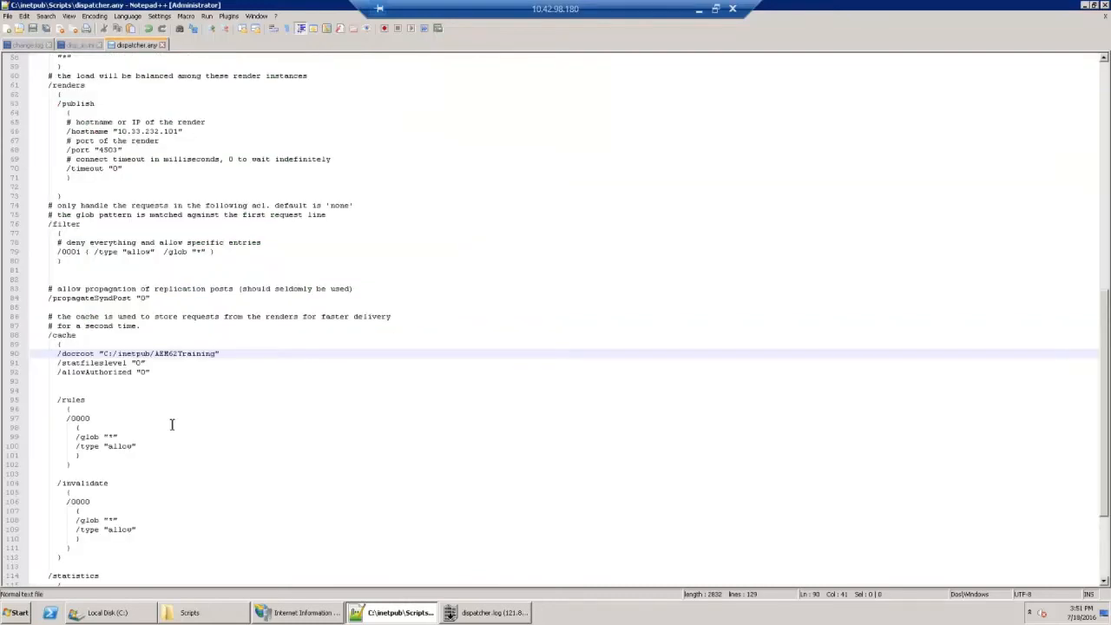
scroll(174, 429, up, 19)
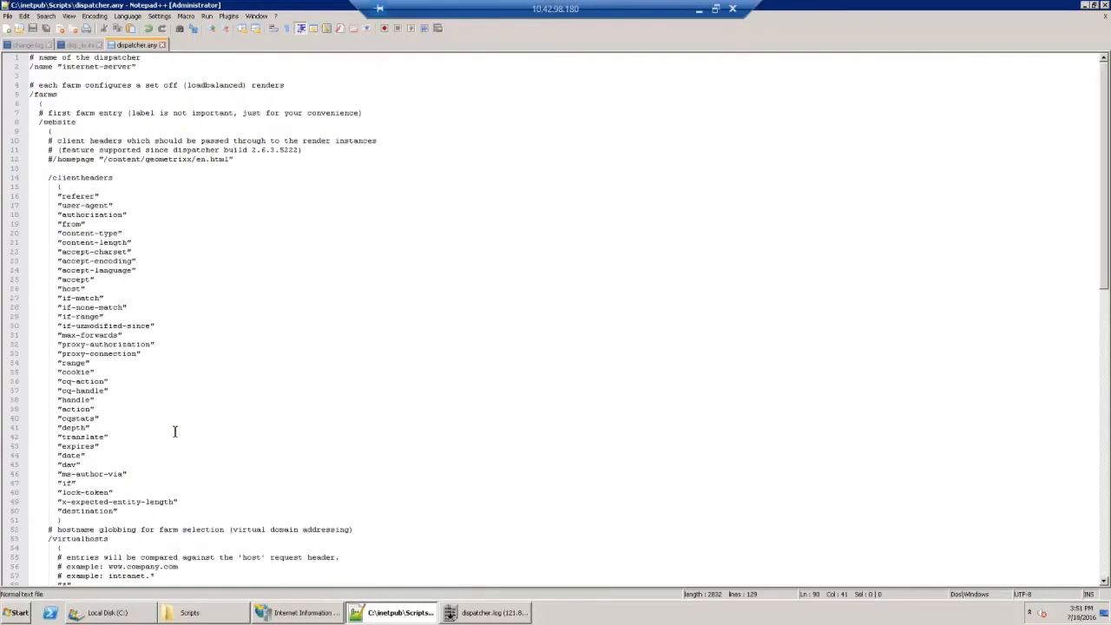
scroll(175, 432, down, 12)
scroll(175, 431, down, 2)
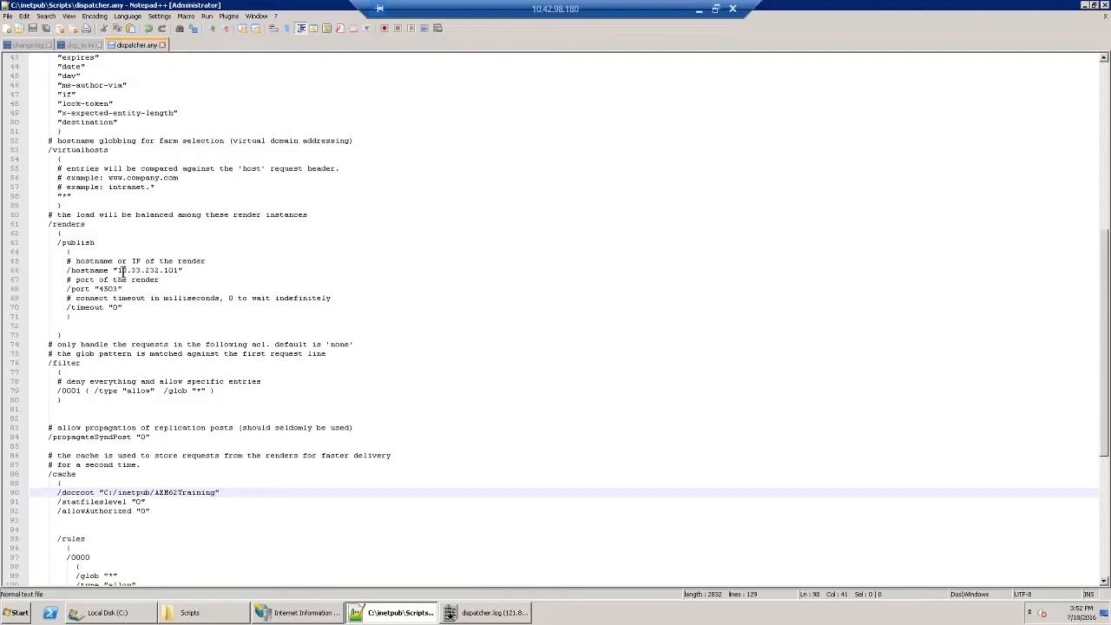
double_click(107, 288)
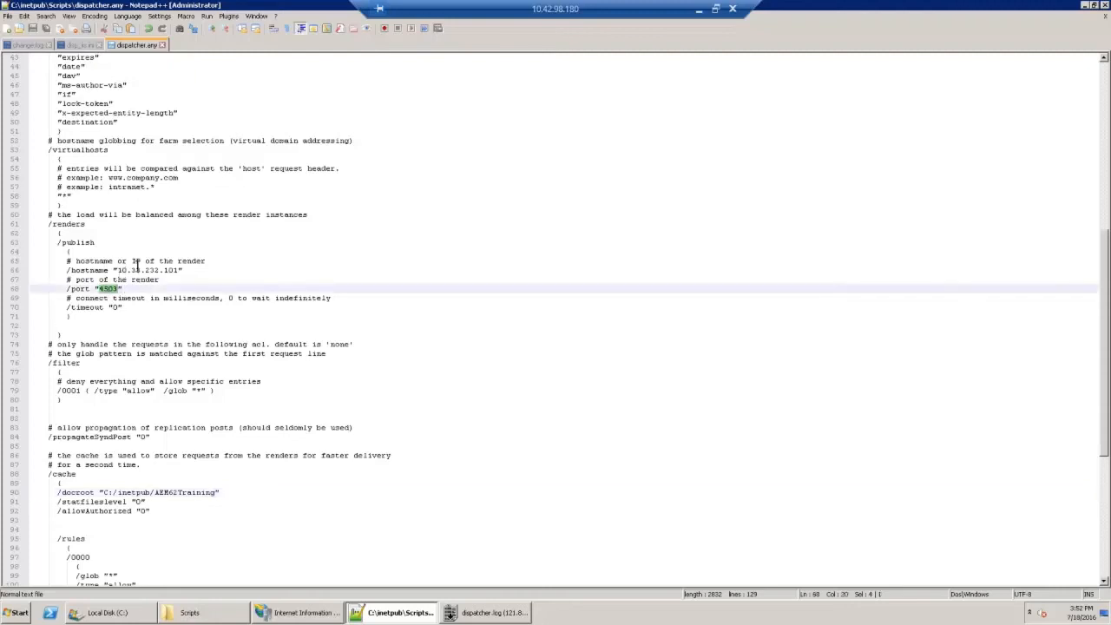
double_click(130, 270)
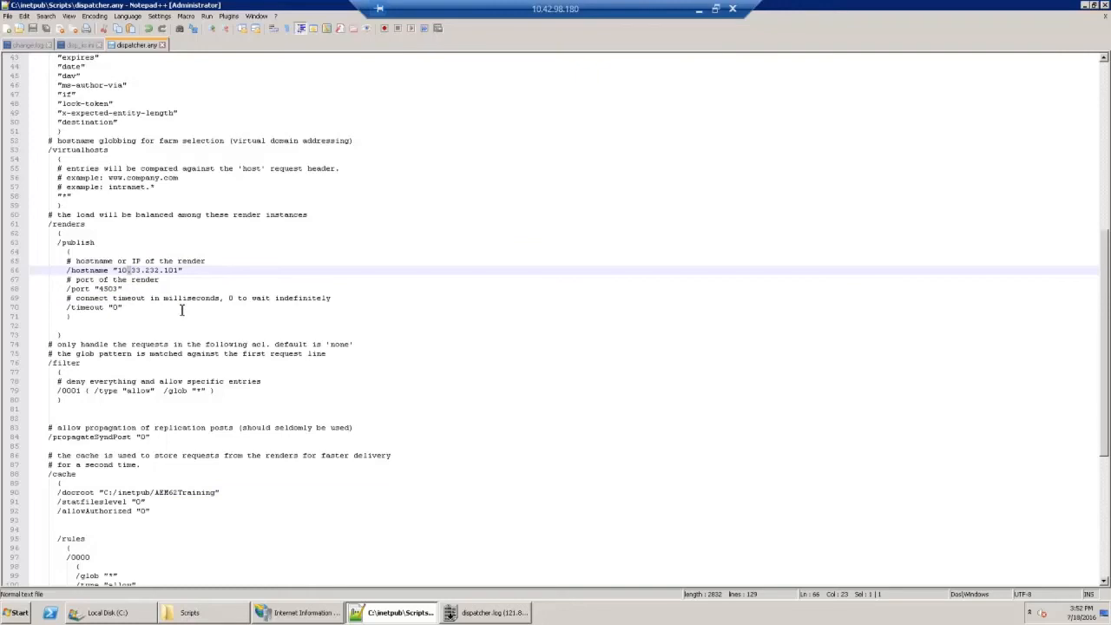
click(117, 270)
double_click(108, 289)
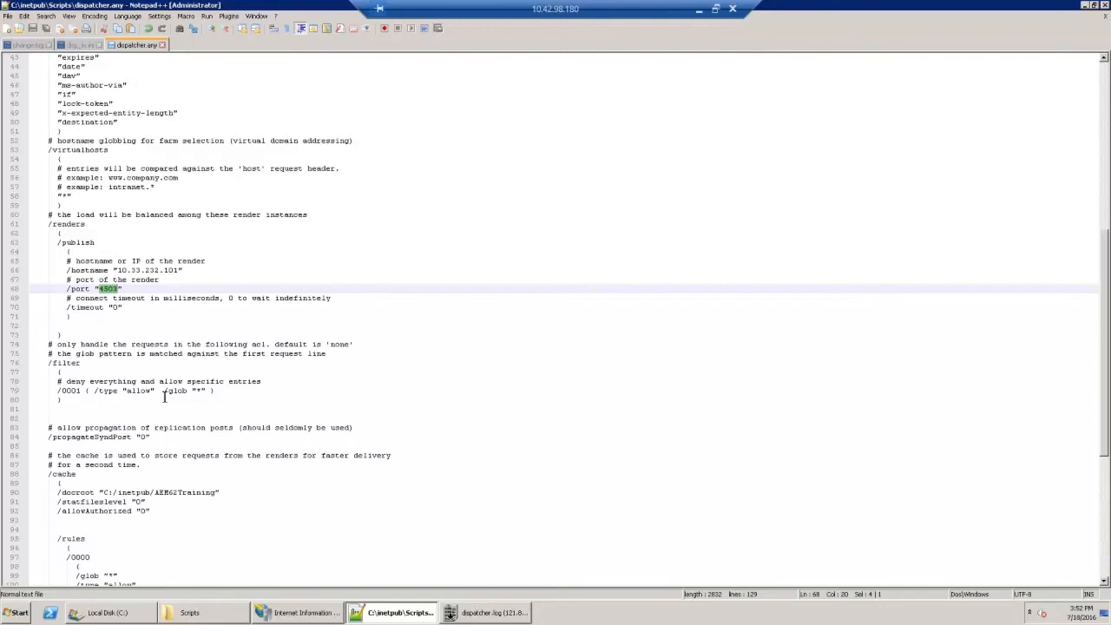
Step: Copy the folder name AEM62Training from the docroot path in the cache section of dispatcher.any
scroll(164, 396, down, 9)
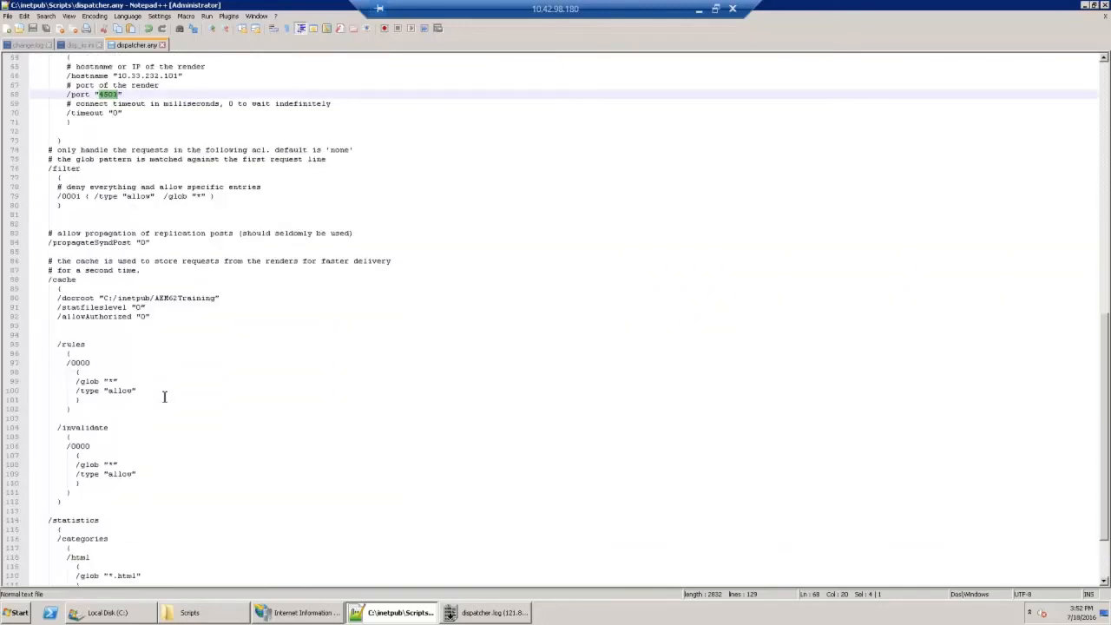
double_click(78, 242)
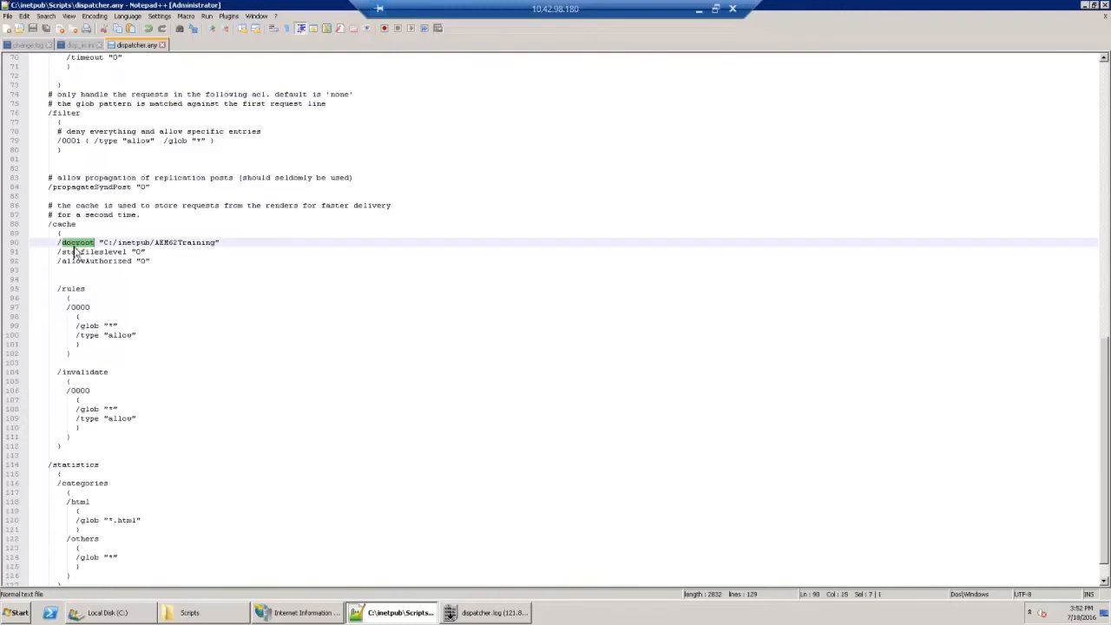
double_click(180, 243)
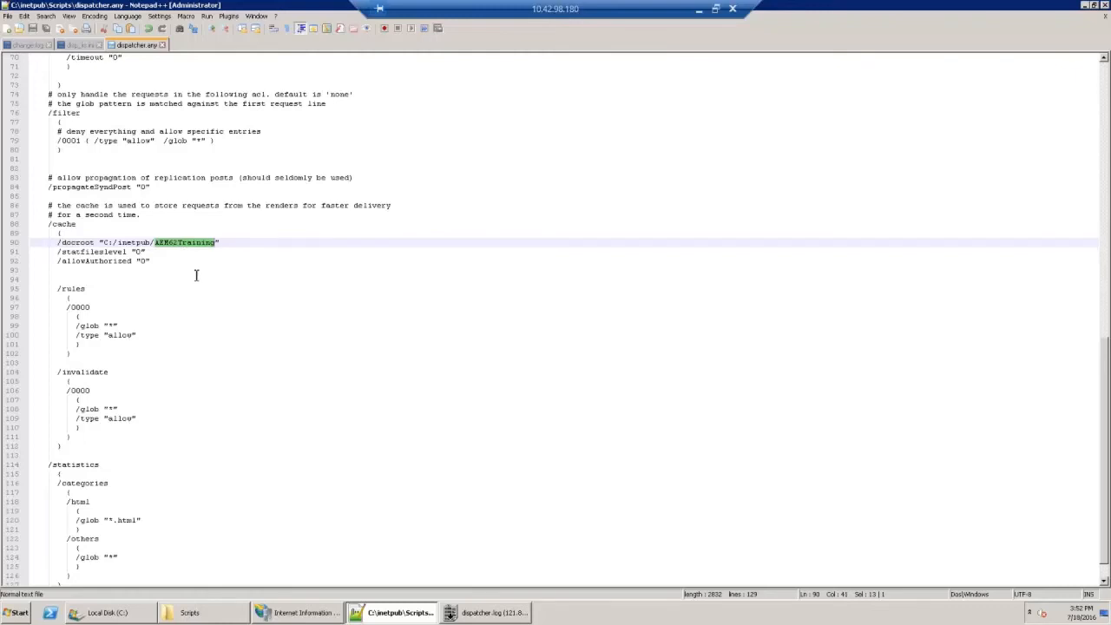
right_click(198, 245)
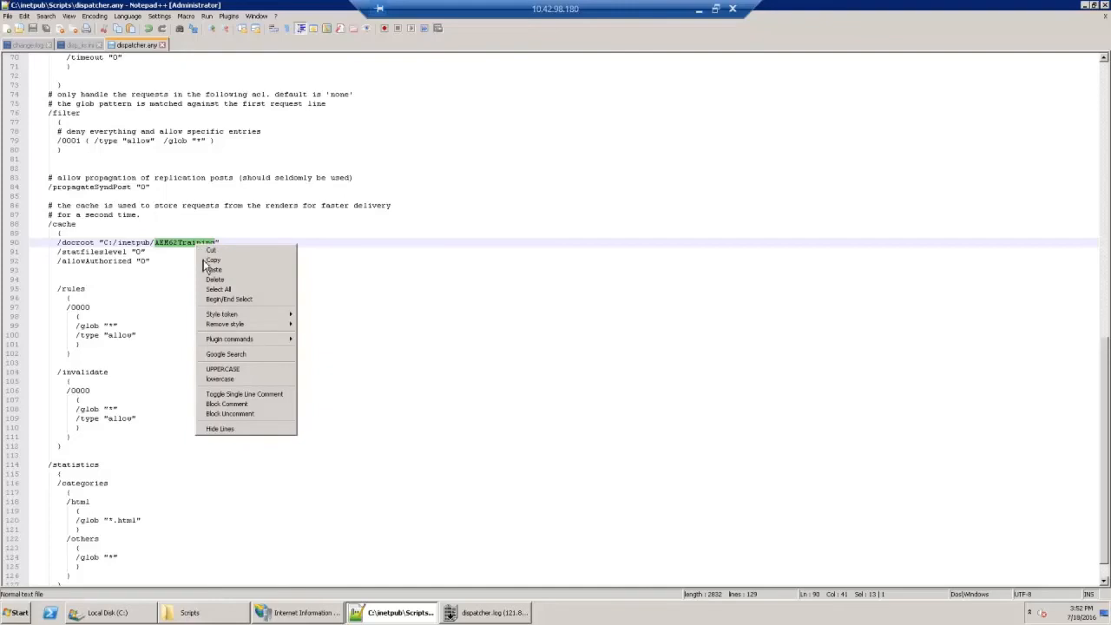
click(207, 261)
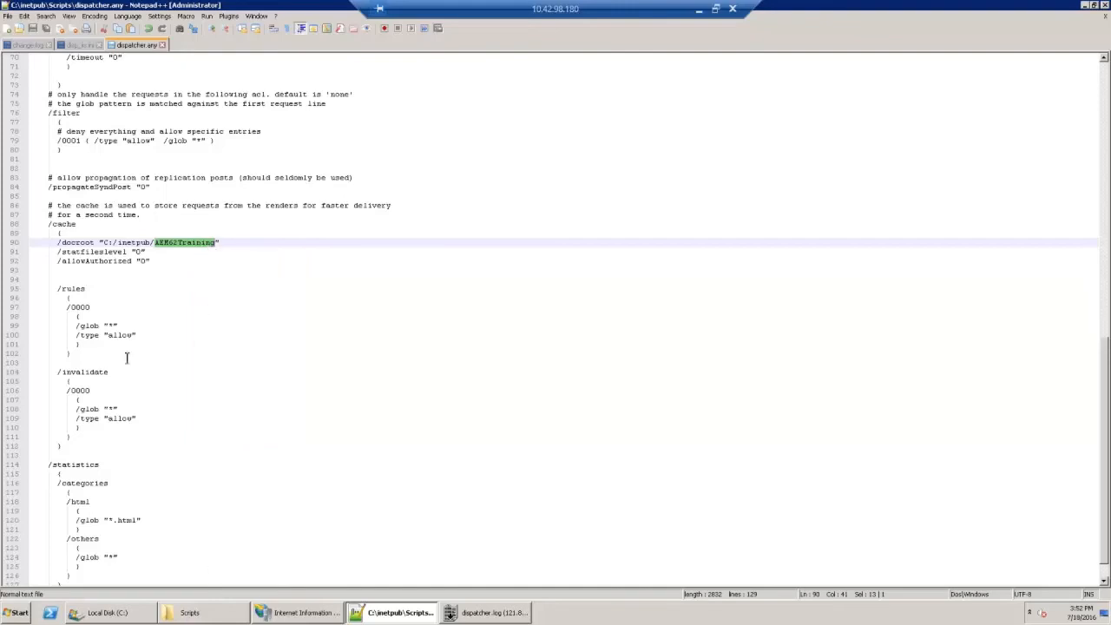
Step: Switch to the Scripts folder window, go up to C:\inetpub and create a new folder named AEM62Training there
click(216, 616)
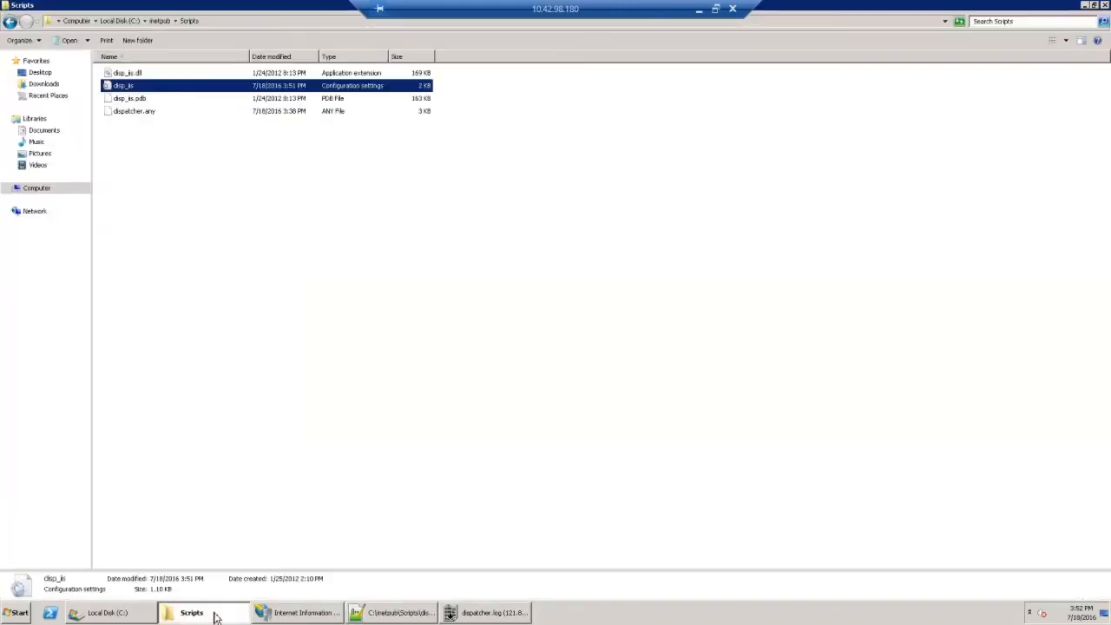
click(158, 21)
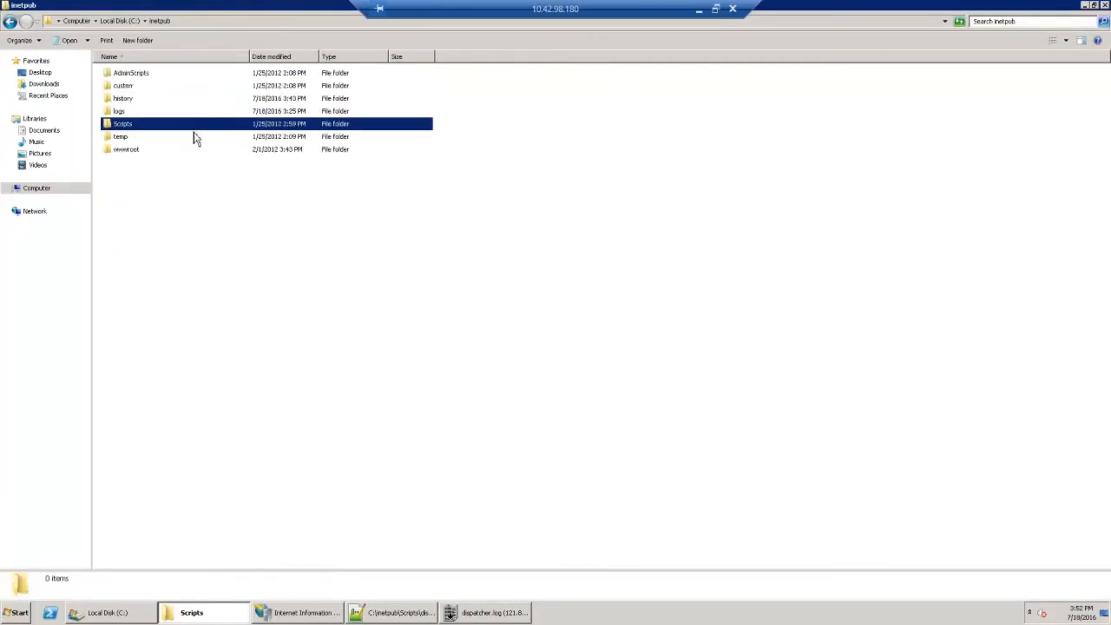
right_click(195, 281)
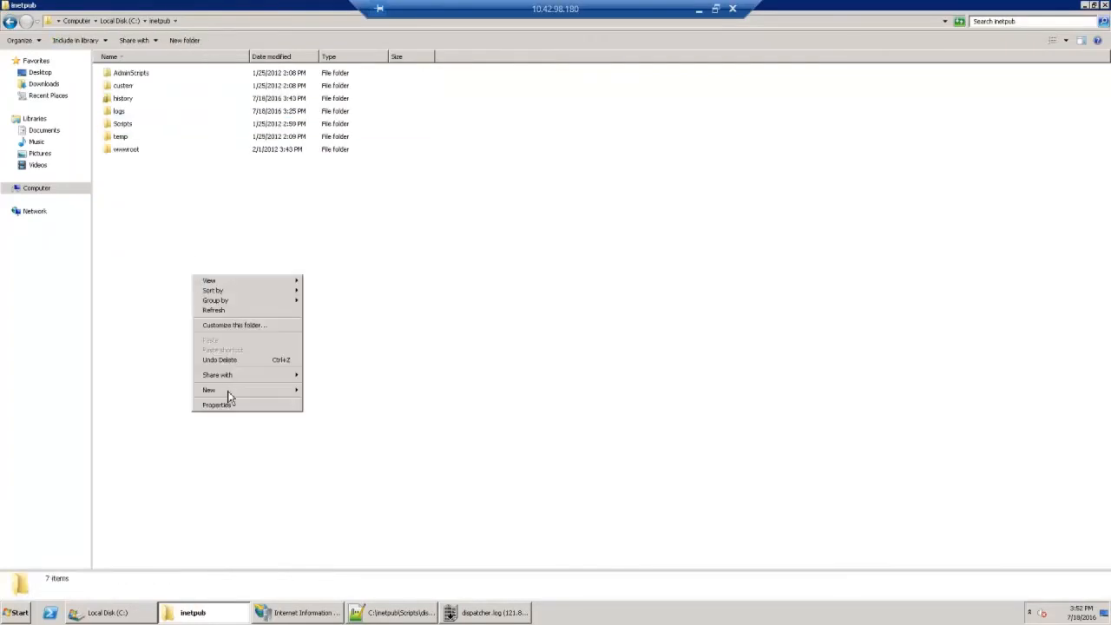
mouse_move(261, 391)
click(321, 392)
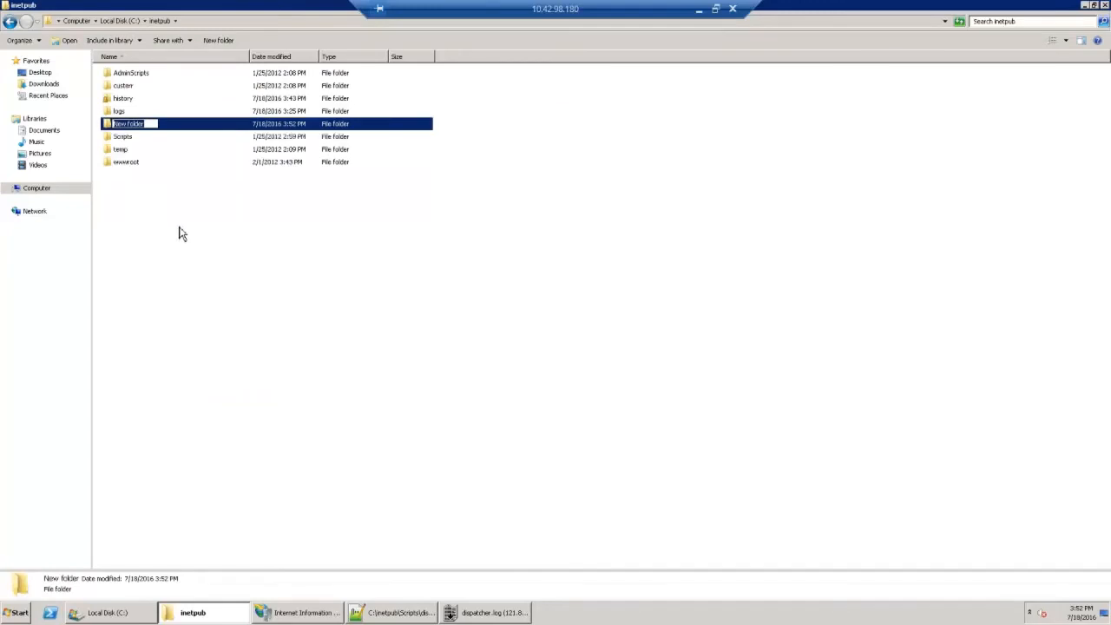
text(AEM62Training)
key(Return)
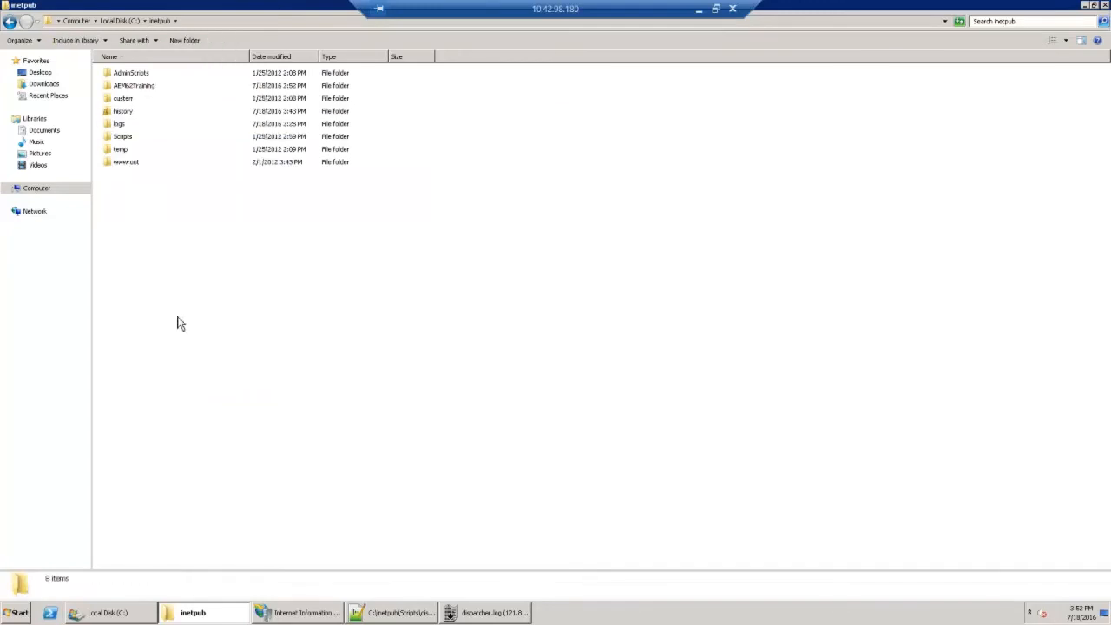
click(174, 86)
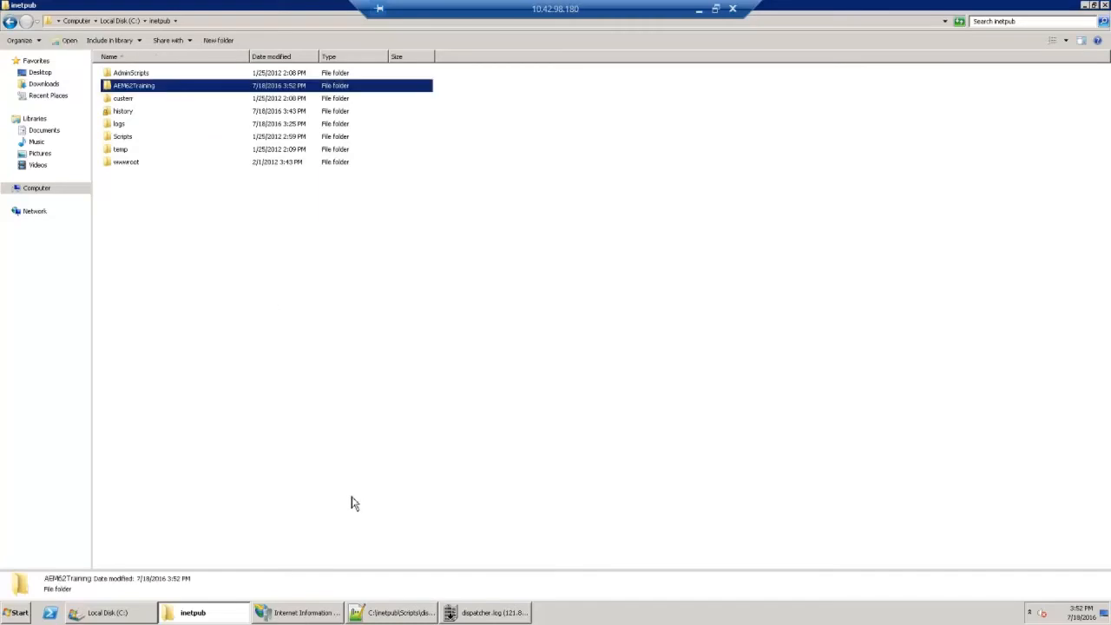
Step: Switch to IIS Manager and start adding a web site under Sites with the site name AEM62Training
click(307, 617)
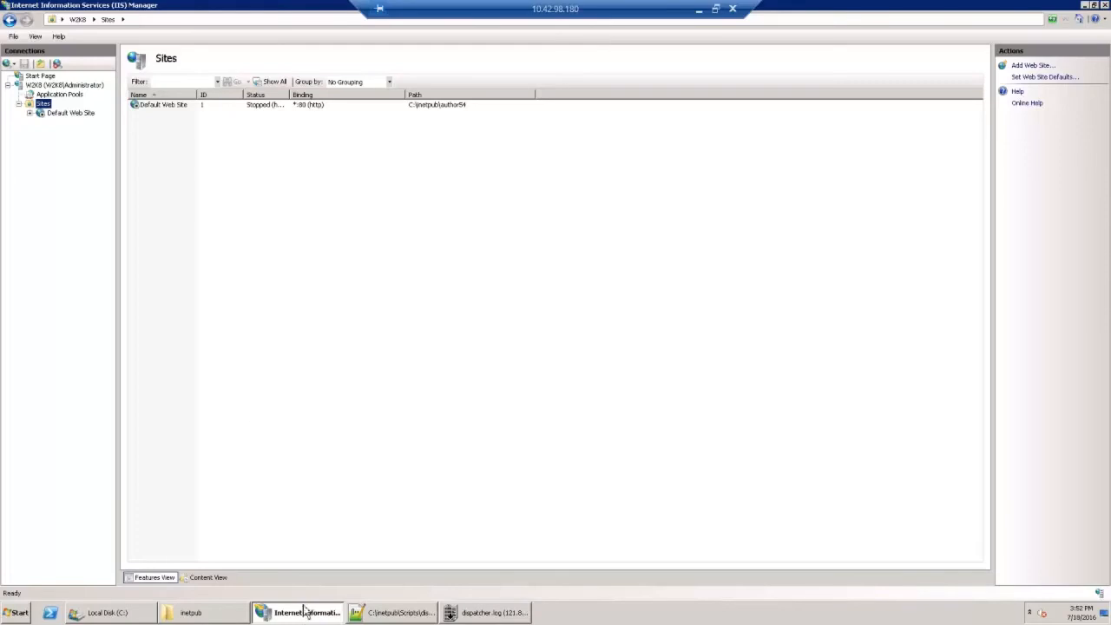
right_click(44, 107)
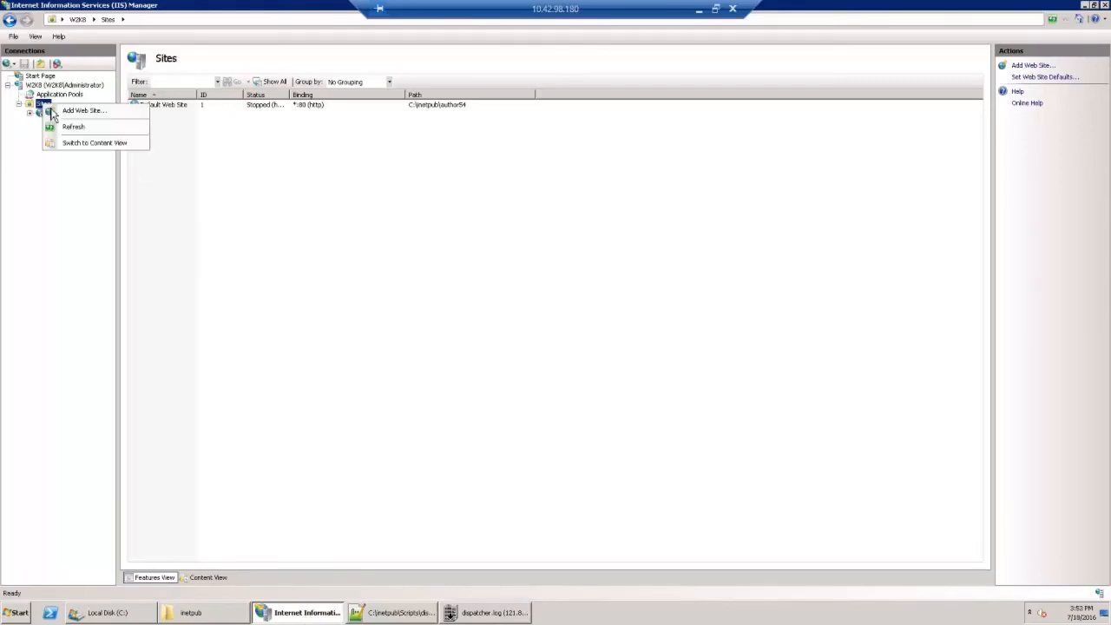
click(78, 111)
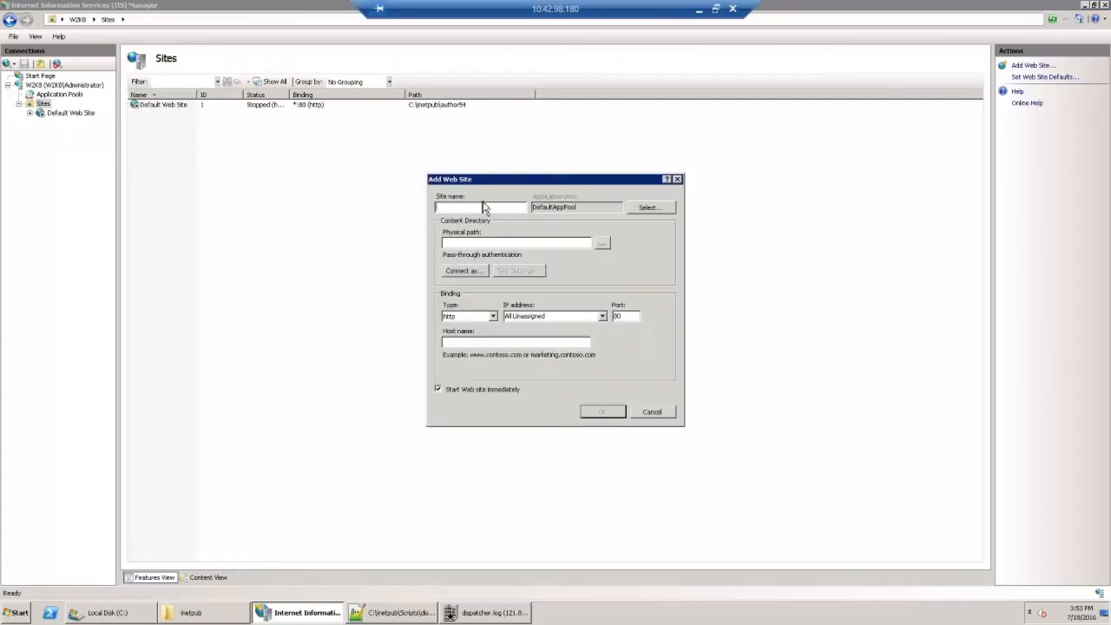
text(AEM62Training)
Step: Set the new site's physical path to C:\inetpub\AEM62Training and create the site, accepting the duplicate port 80 binding
click(602, 243)
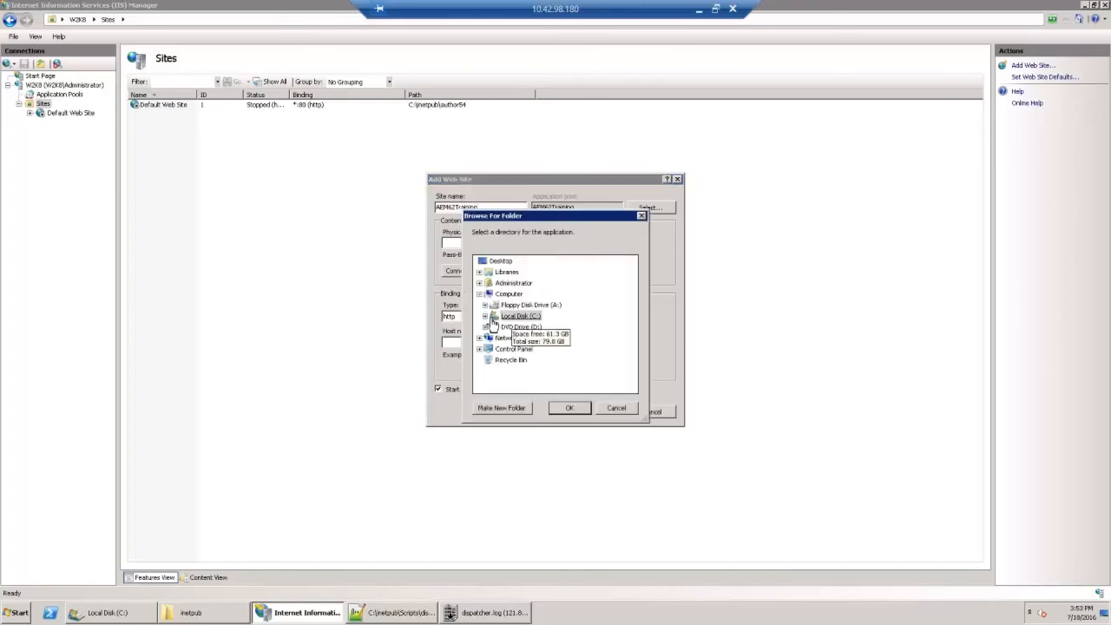
click(486, 316)
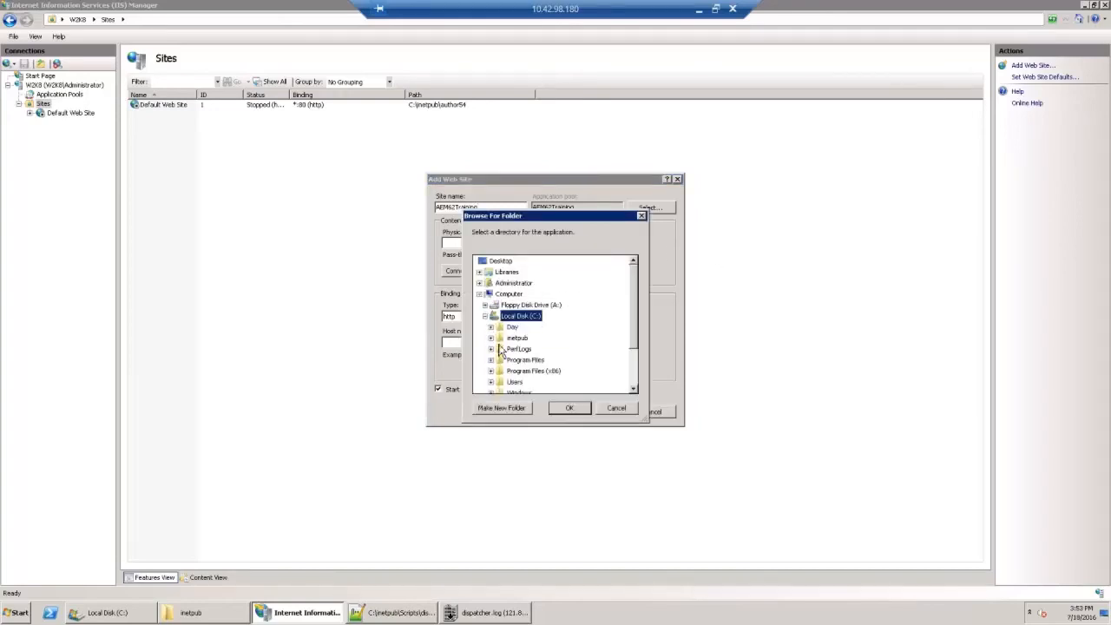
click(491, 338)
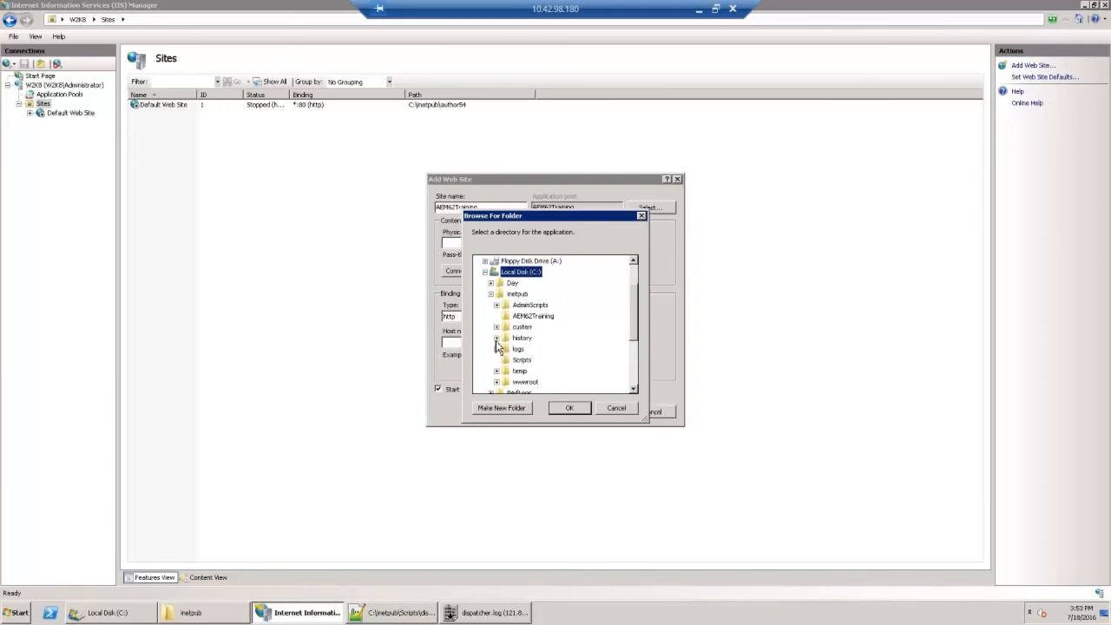
click(547, 319)
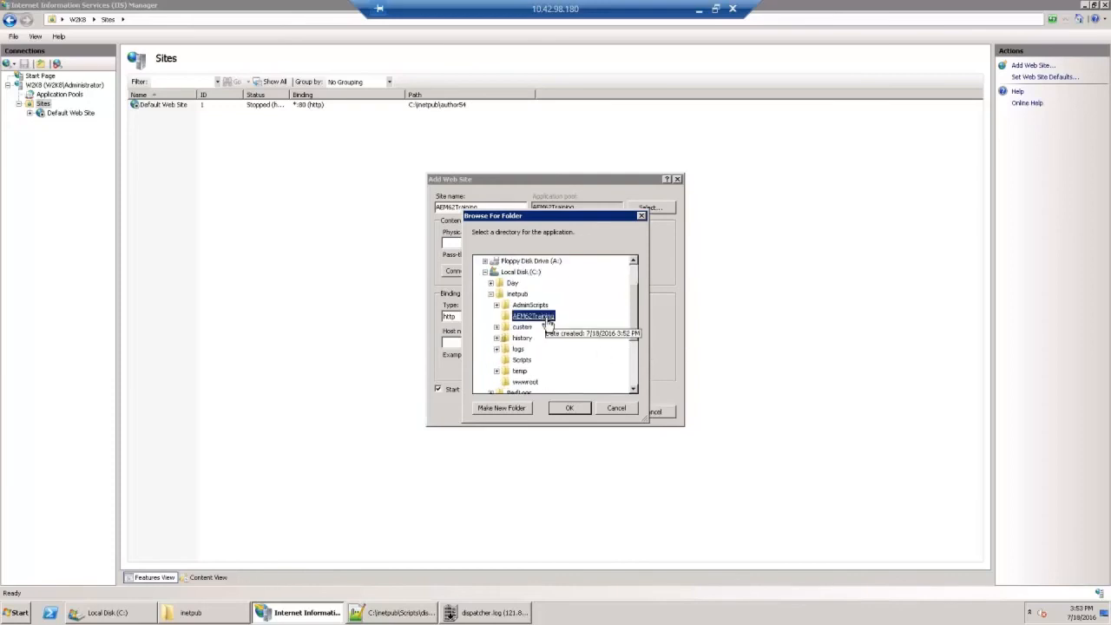
click(570, 408)
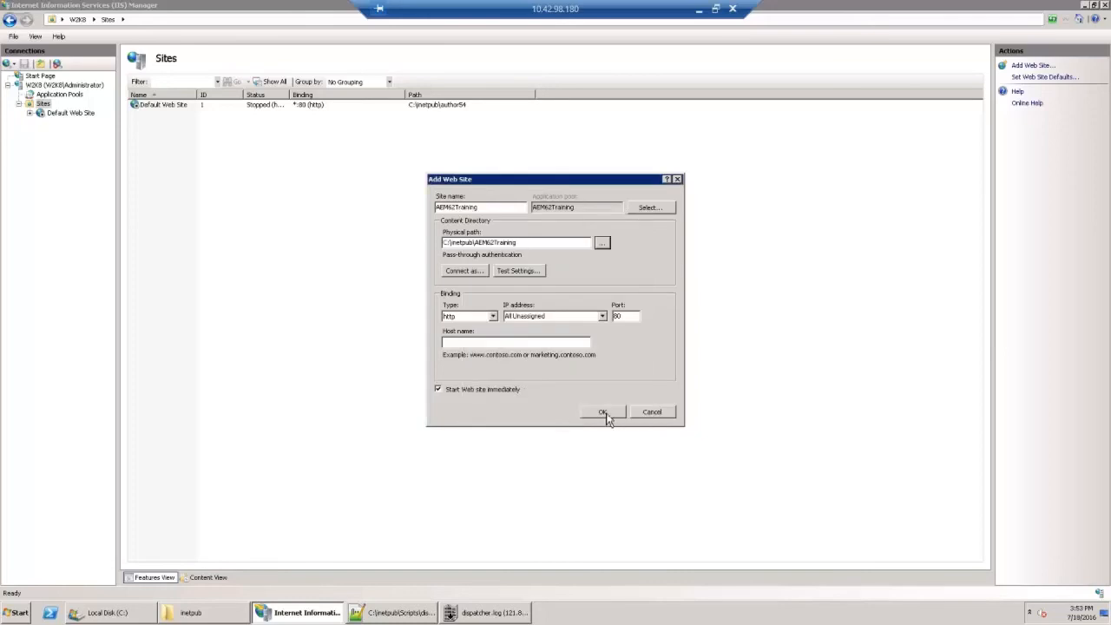
click(603, 413)
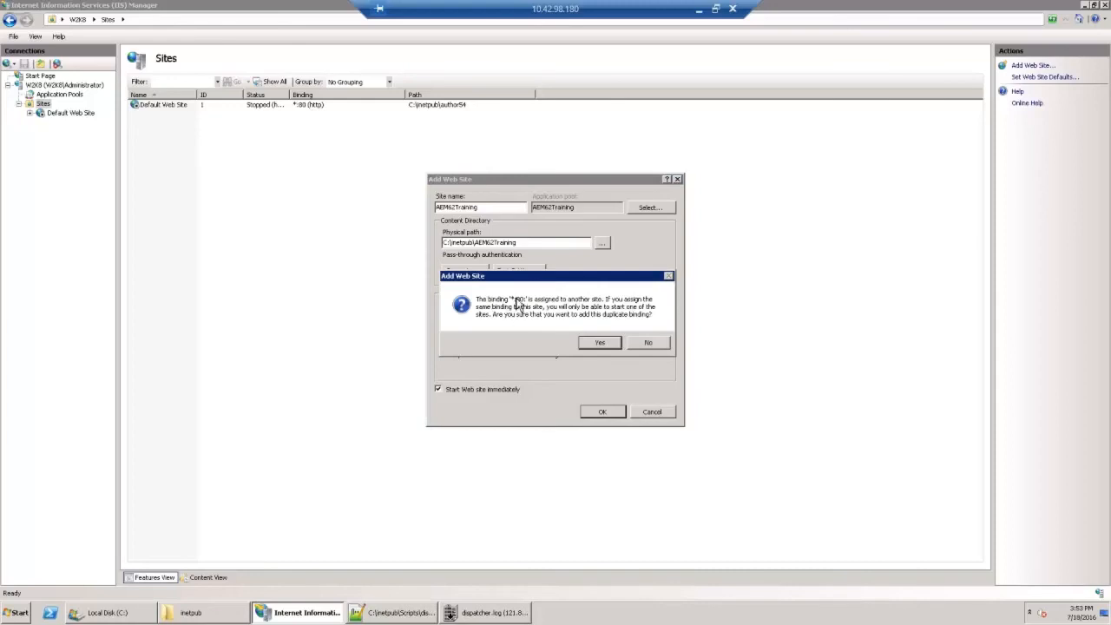
click(615, 344)
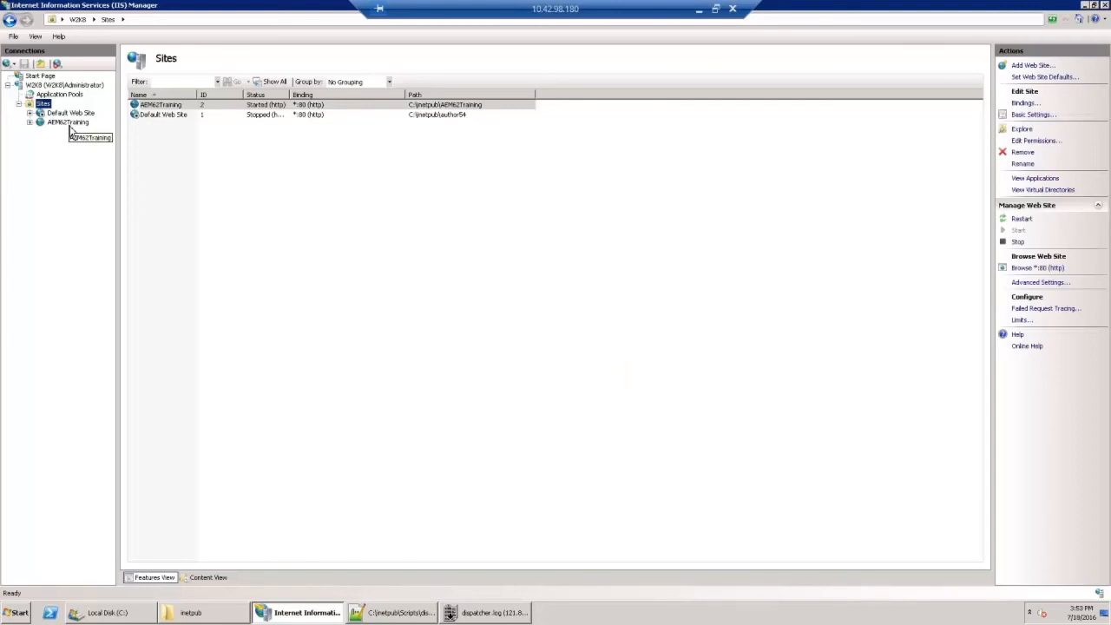
Step: Start adding a virtual directory to the AEM62Training site with the alias Scripts
click(71, 127)
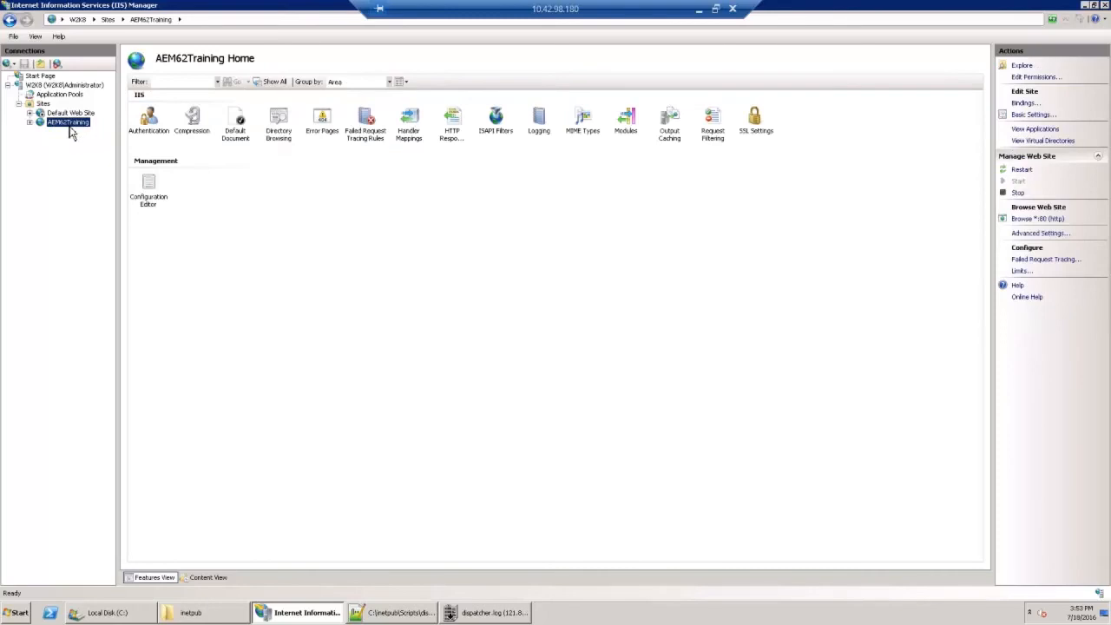
right_click(71, 130)
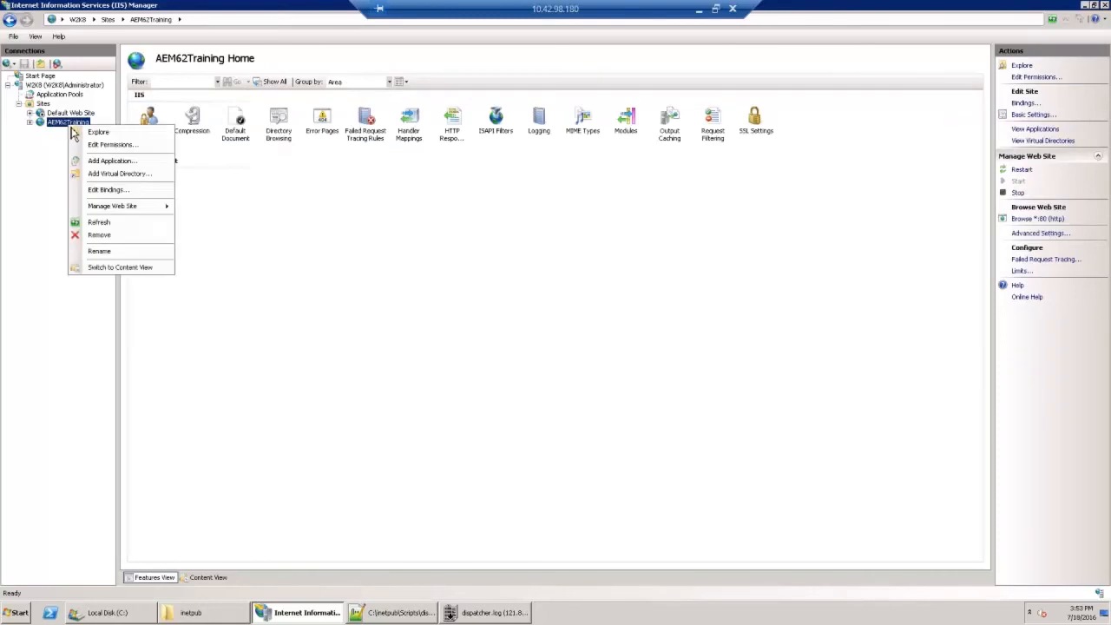
click(102, 175)
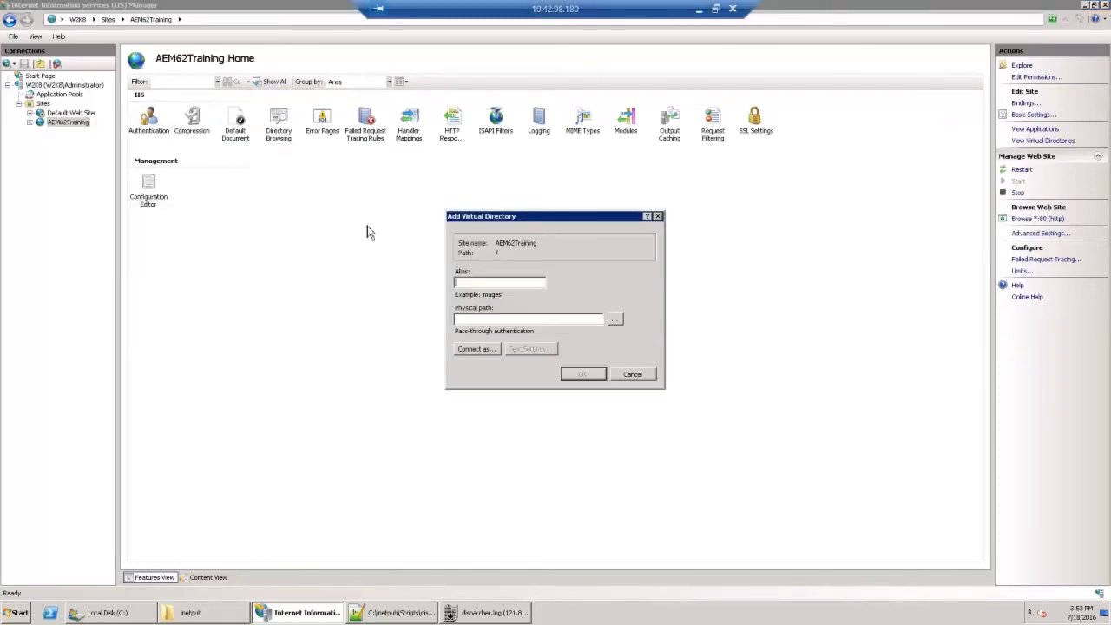
text(scripts)
Step: Set the virtual directory's physical path to C:\inetpub\Scripts and create it
click(616, 319)
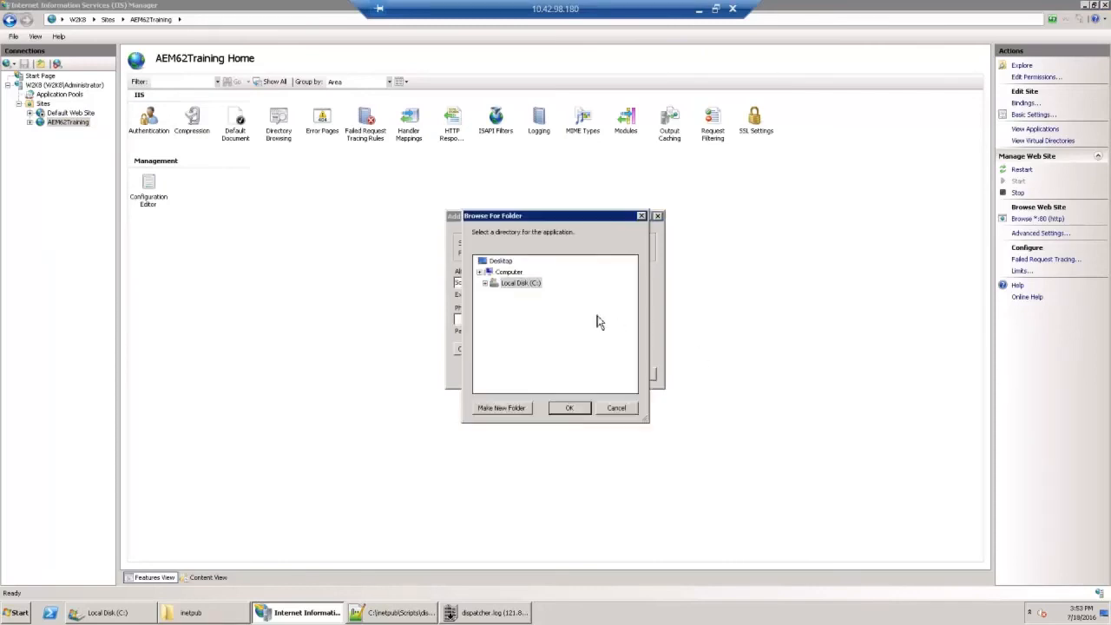
click(488, 316)
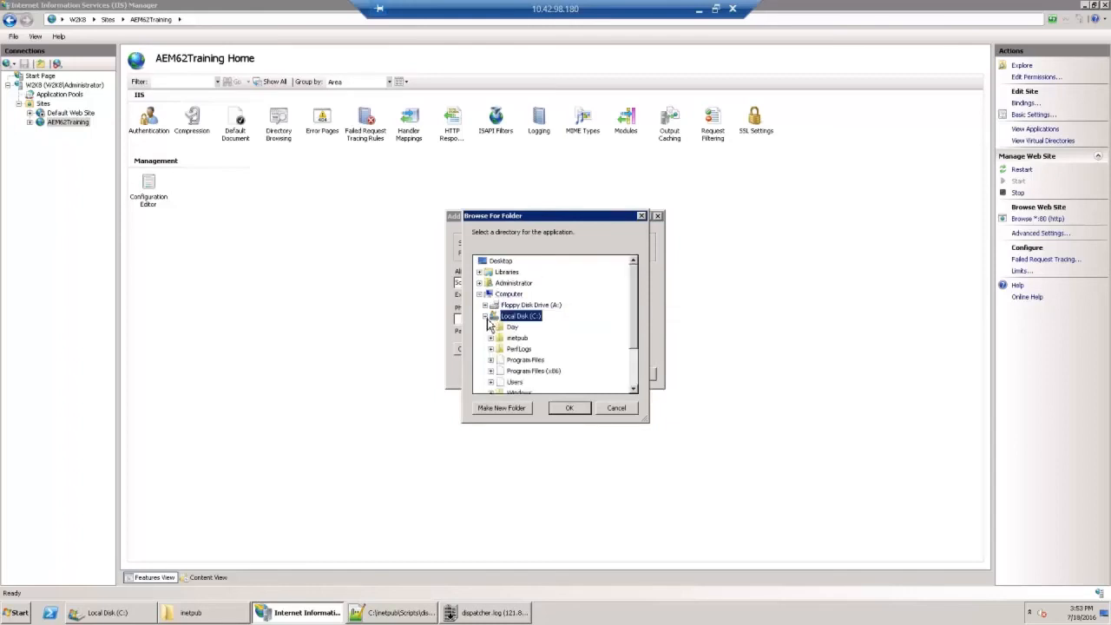
click(491, 339)
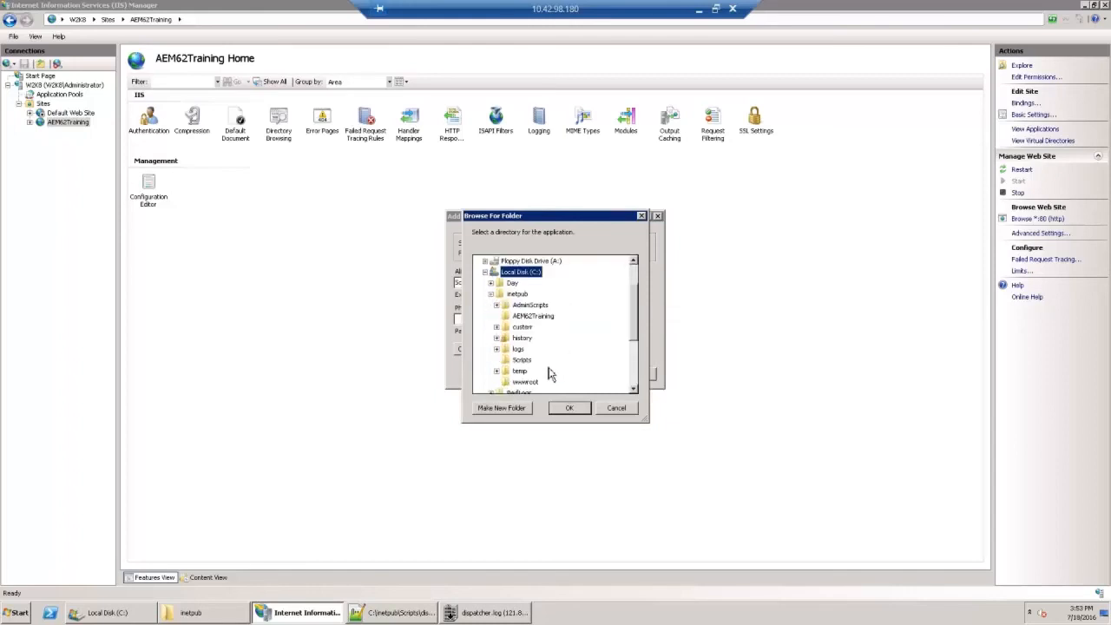
click(521, 360)
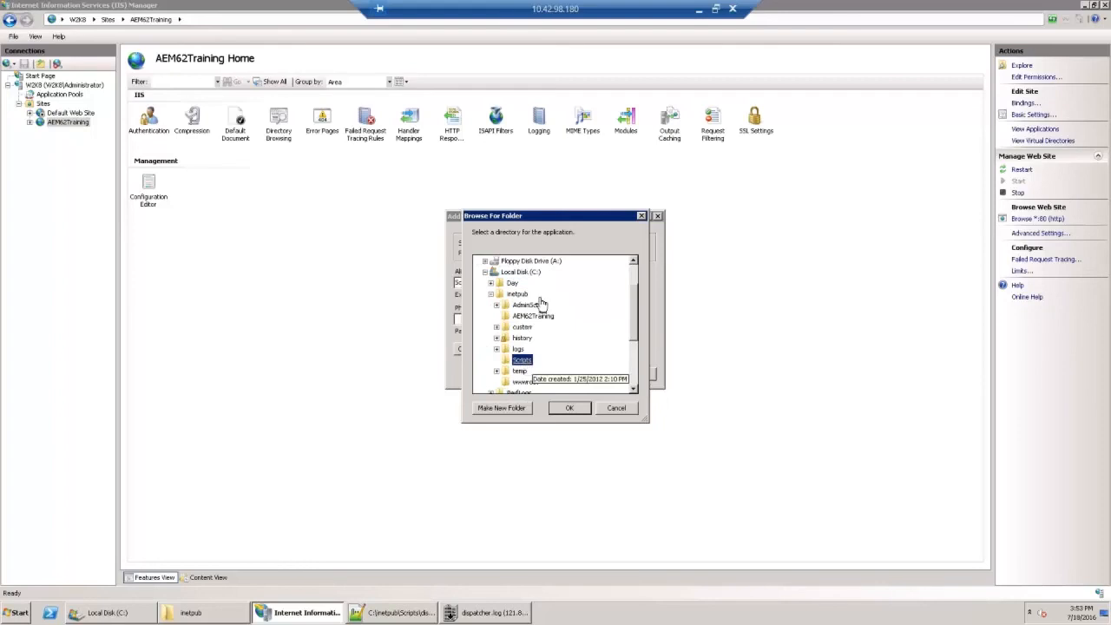
click(570, 408)
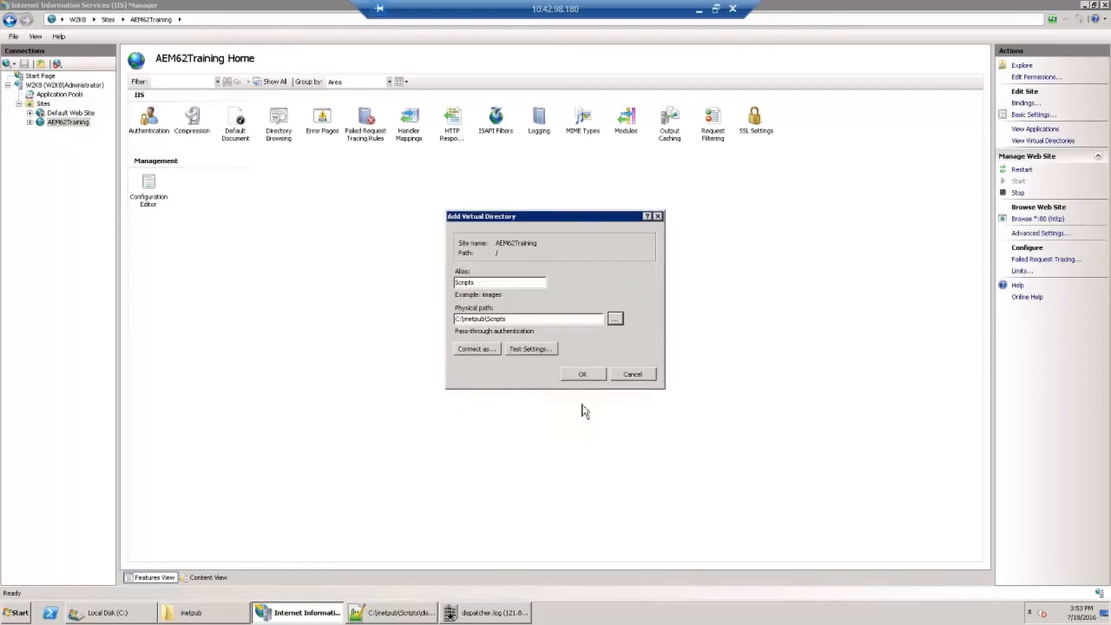
click(589, 378)
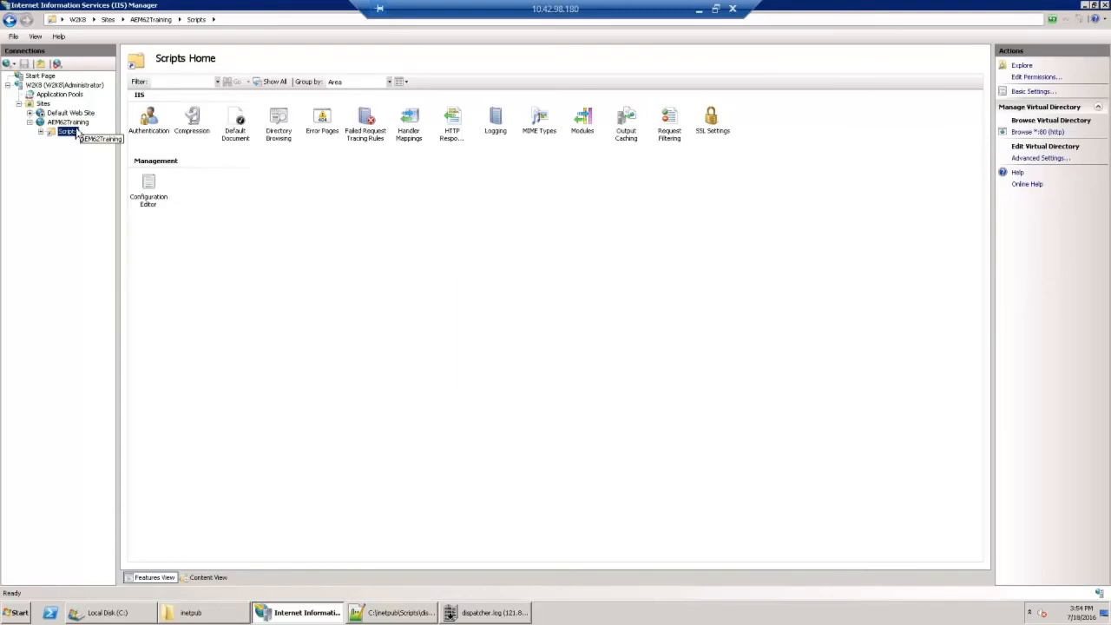
Step: Check the Anonymous Authentication status of the Scripts virtual directory
double_click(150, 119)
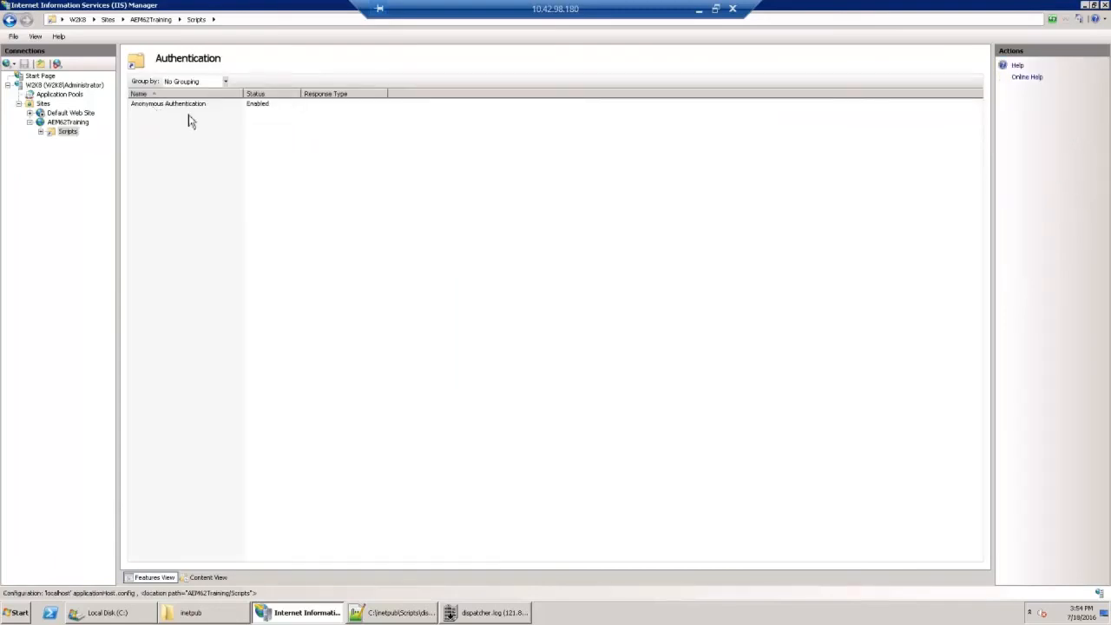
click(260, 106)
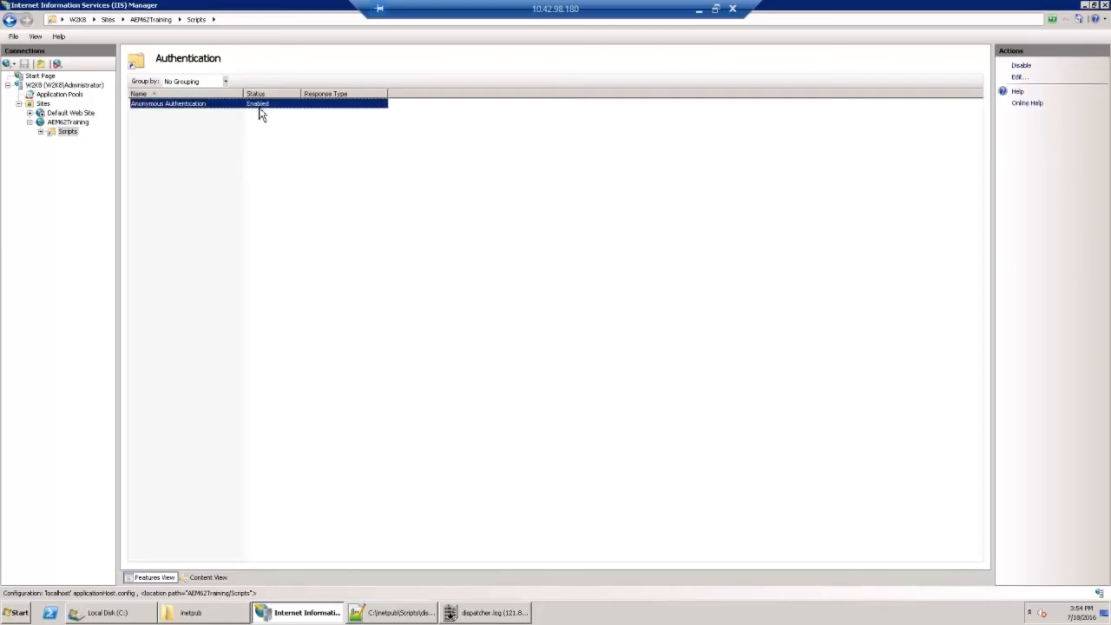
Step: Start a wildcard script map in the AEM62Training site's handler mappings with C:\inetpub\Scripts\disp_iis.dll as the executable
click(67, 122)
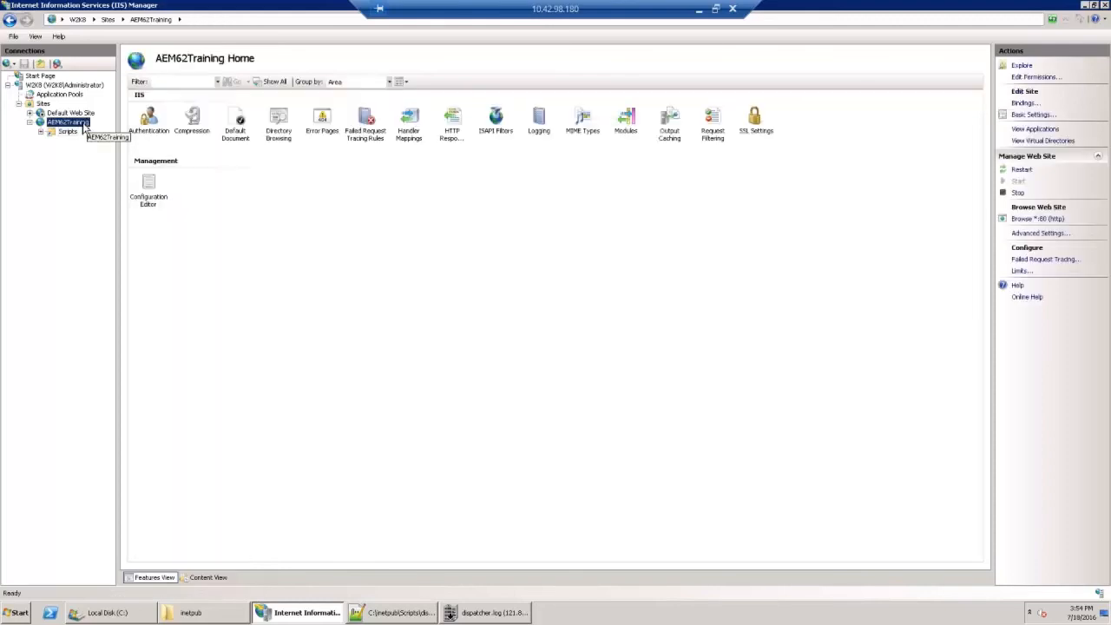
double_click(416, 120)
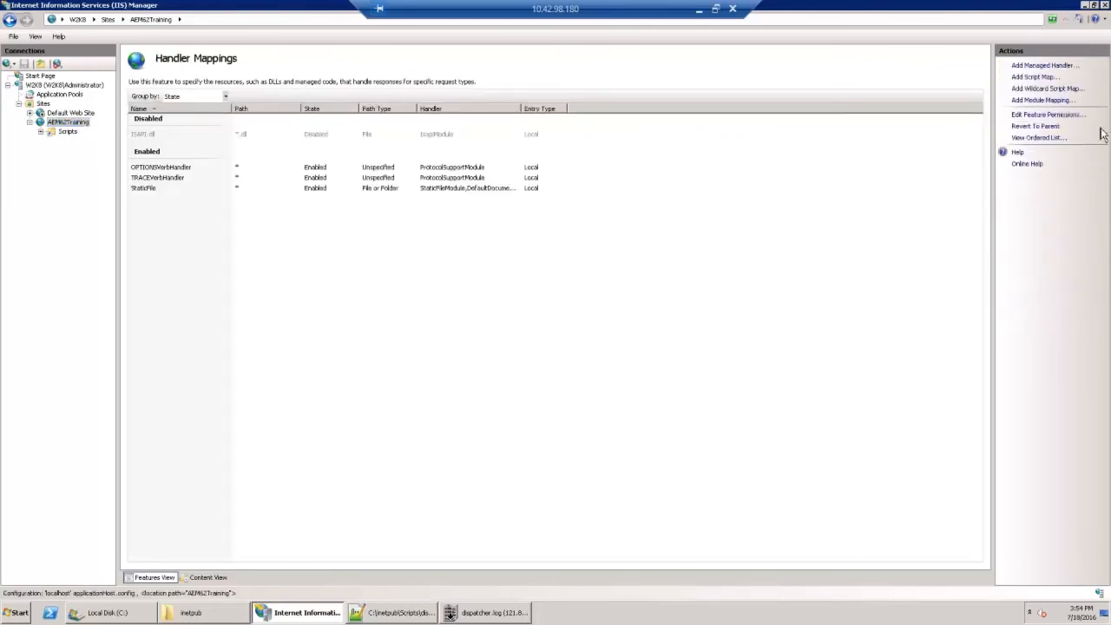
click(1039, 90)
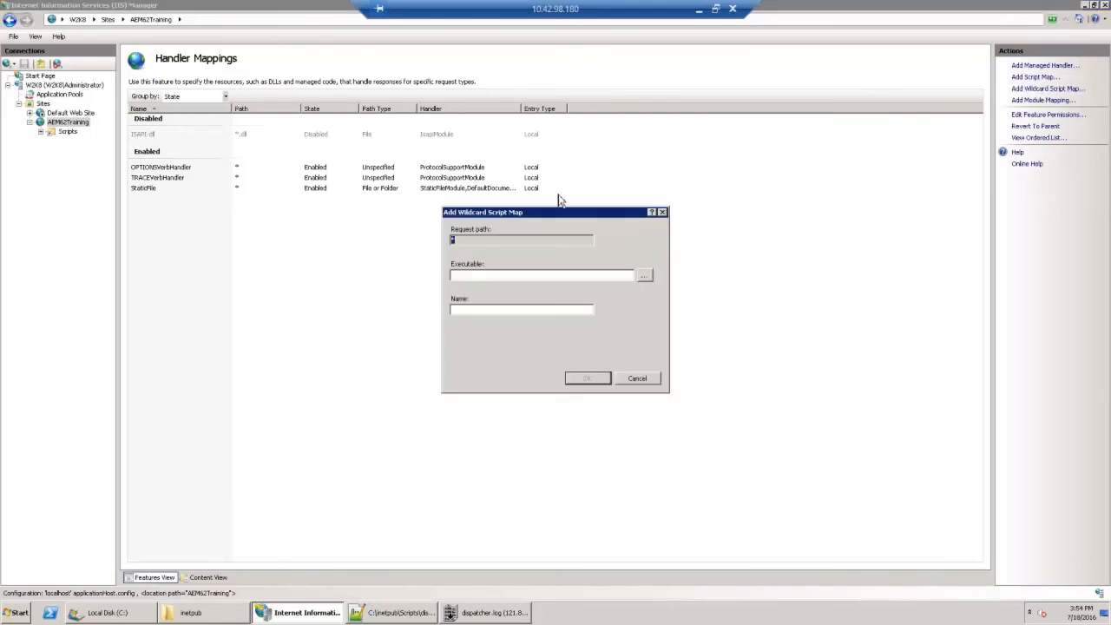
click(645, 276)
click(585, 296)
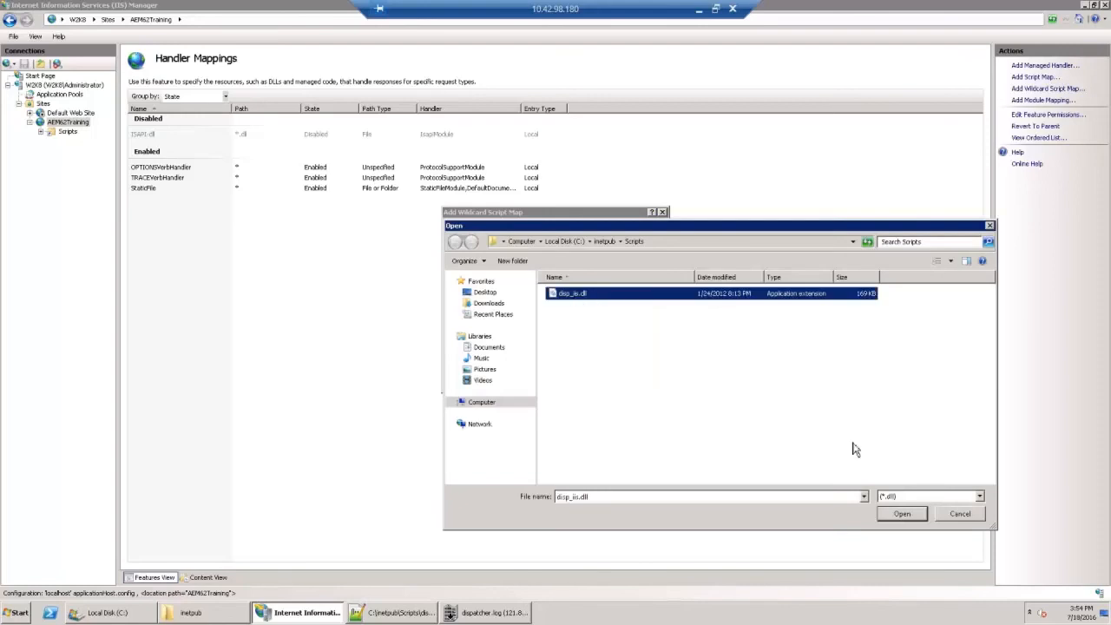
click(900, 515)
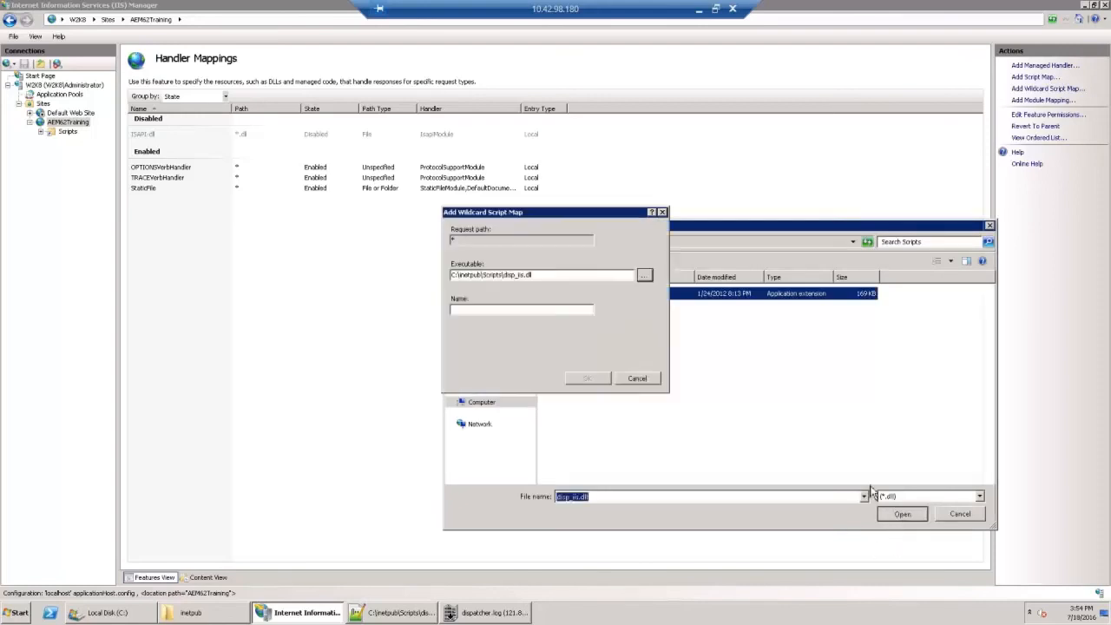
Step: Name the wildcard script map Dispatcher, create it and allow the ISAPI extension
click(513, 310)
text(Dispatcher)
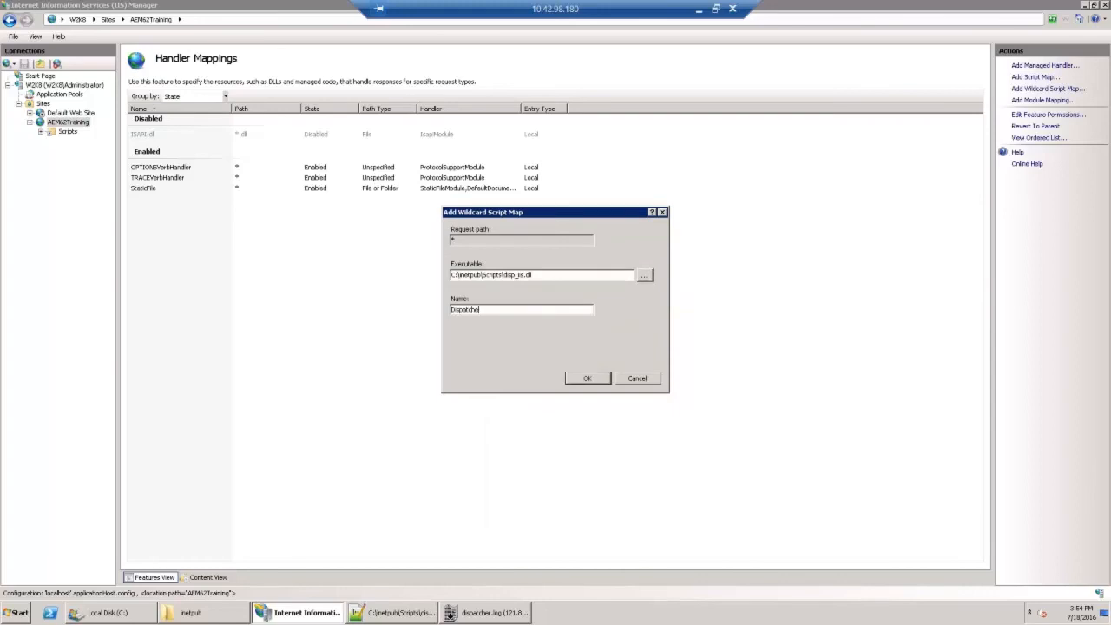
click(587, 378)
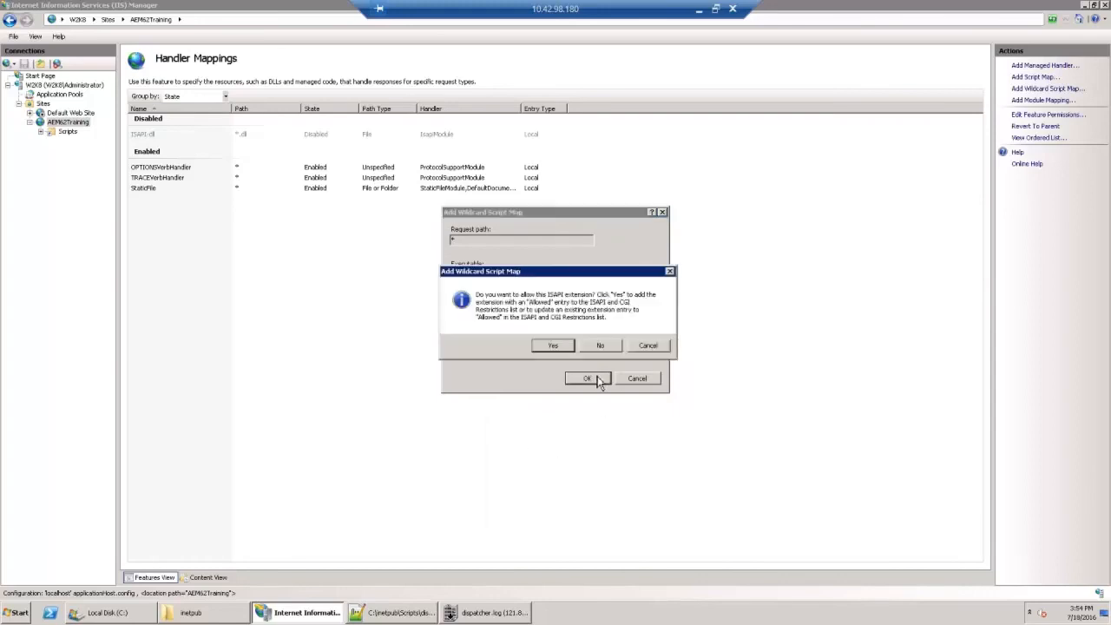
key(Return)
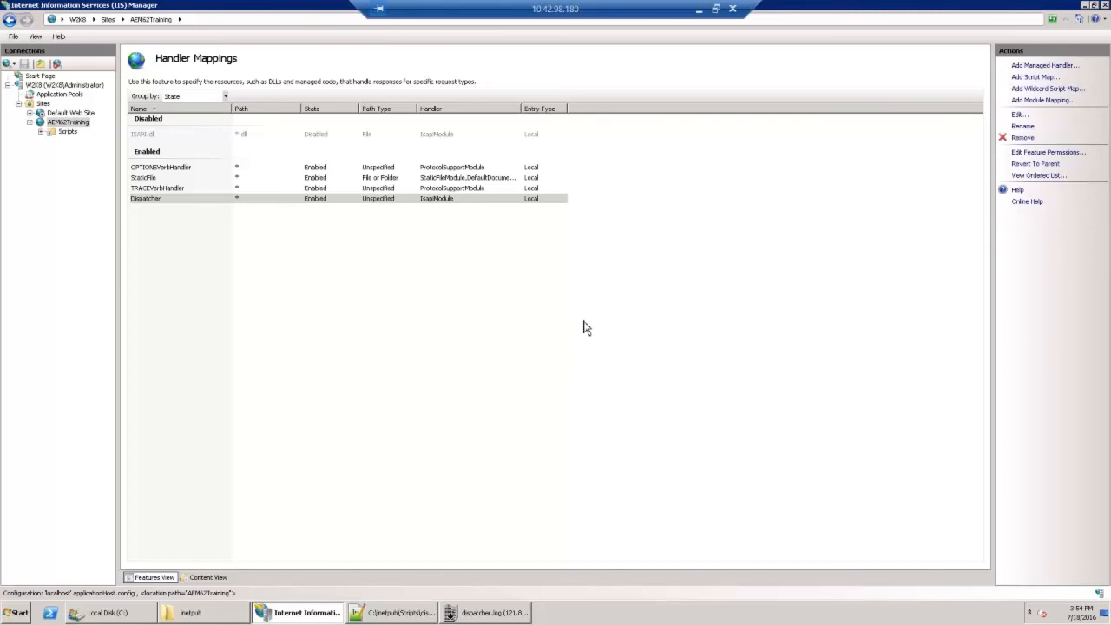
Step: Open the security properties of the AEM62Training folder in C:\inetpub and review its listed groups and users
mouse_move(181, 620)
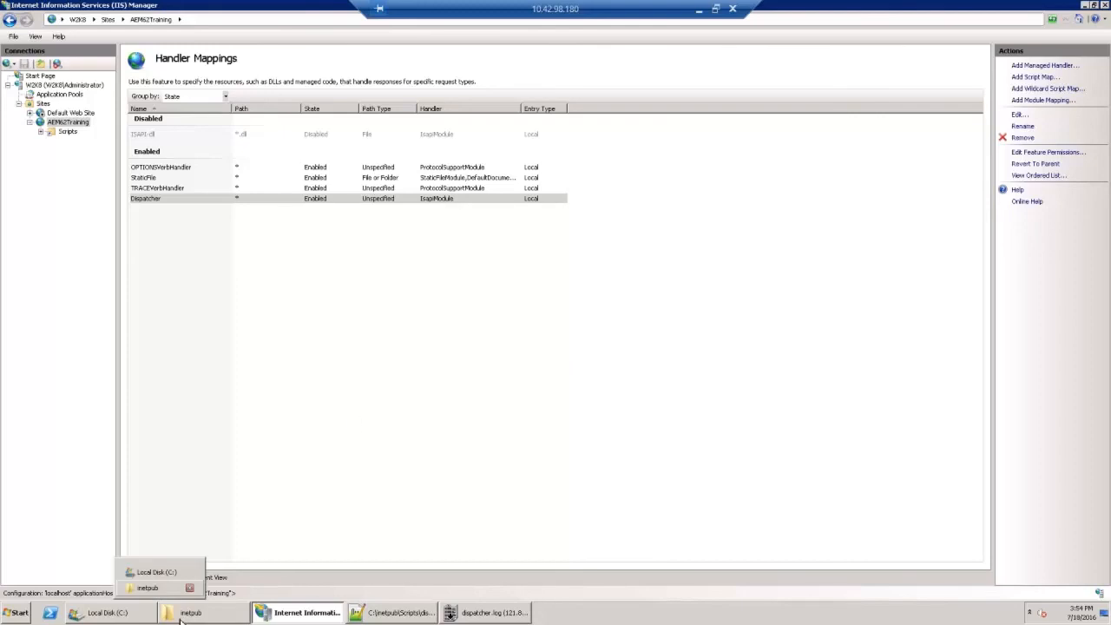
click(180, 620)
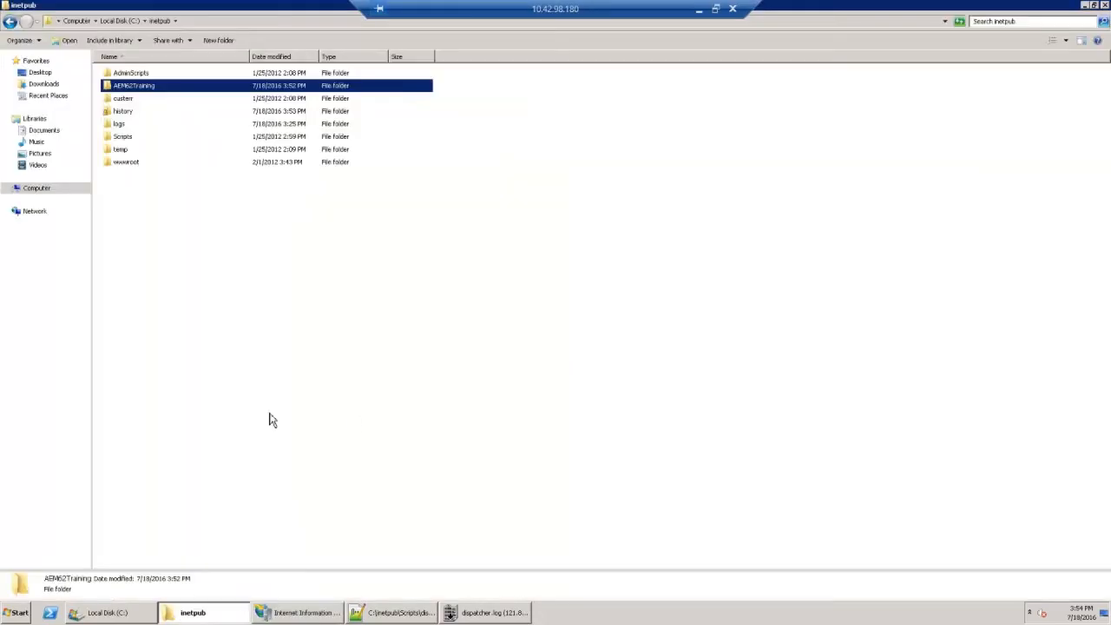
right_click(149, 87)
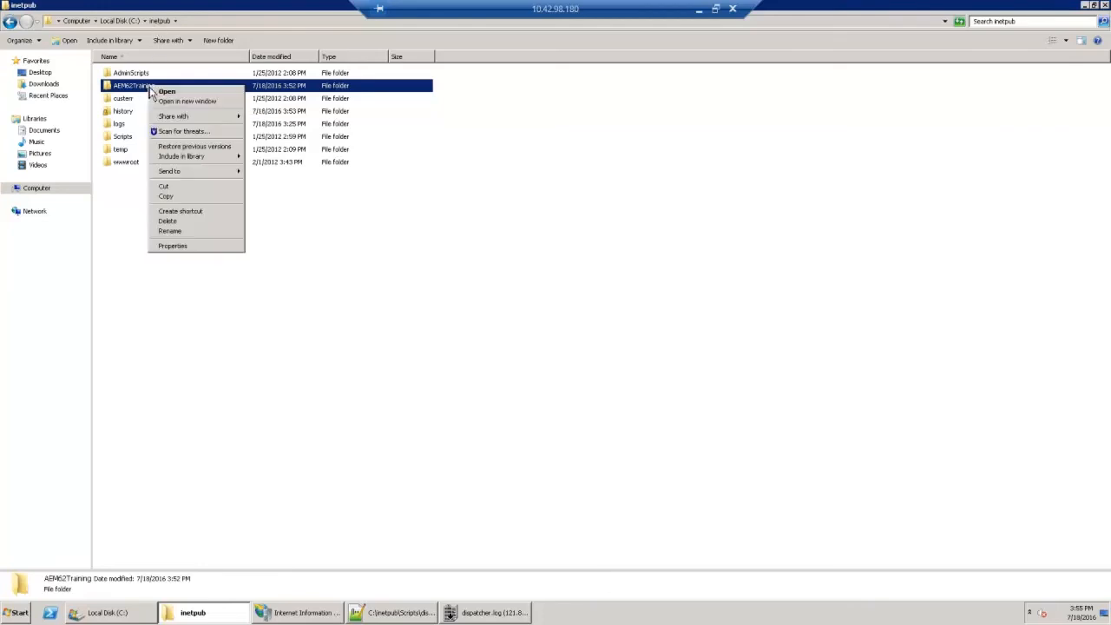
click(173, 246)
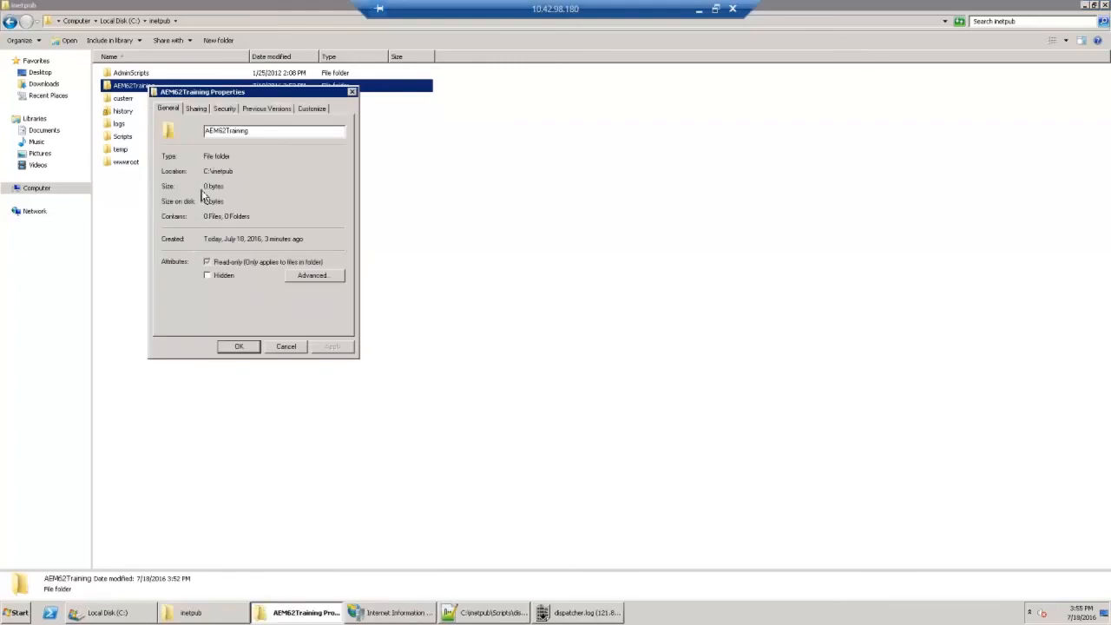
click(224, 111)
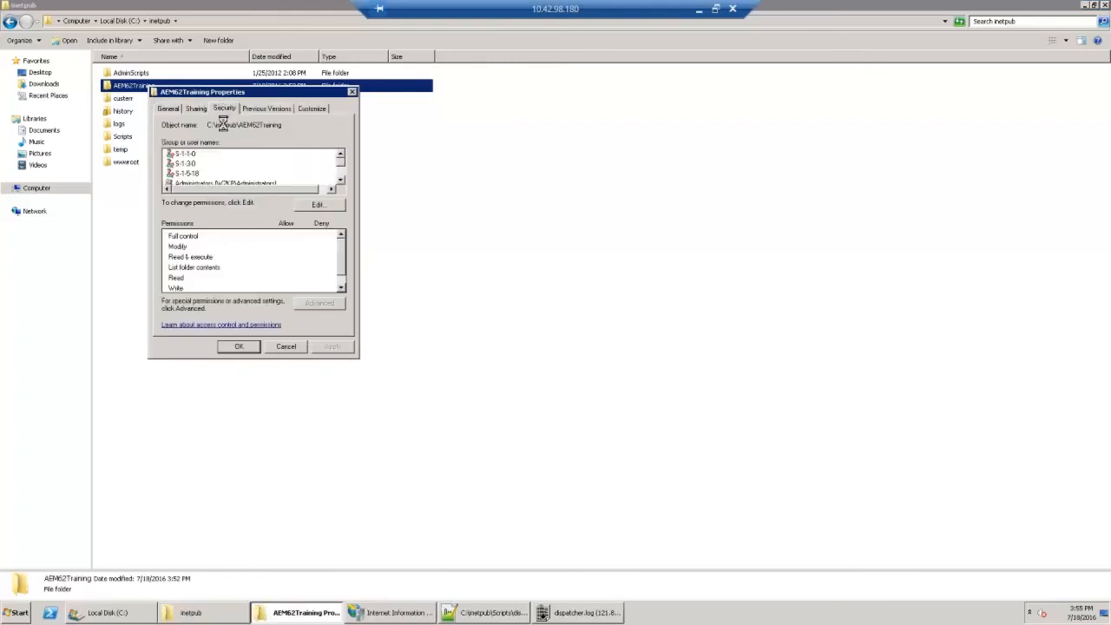
click(340, 181)
click(340, 182)
click(340, 182)
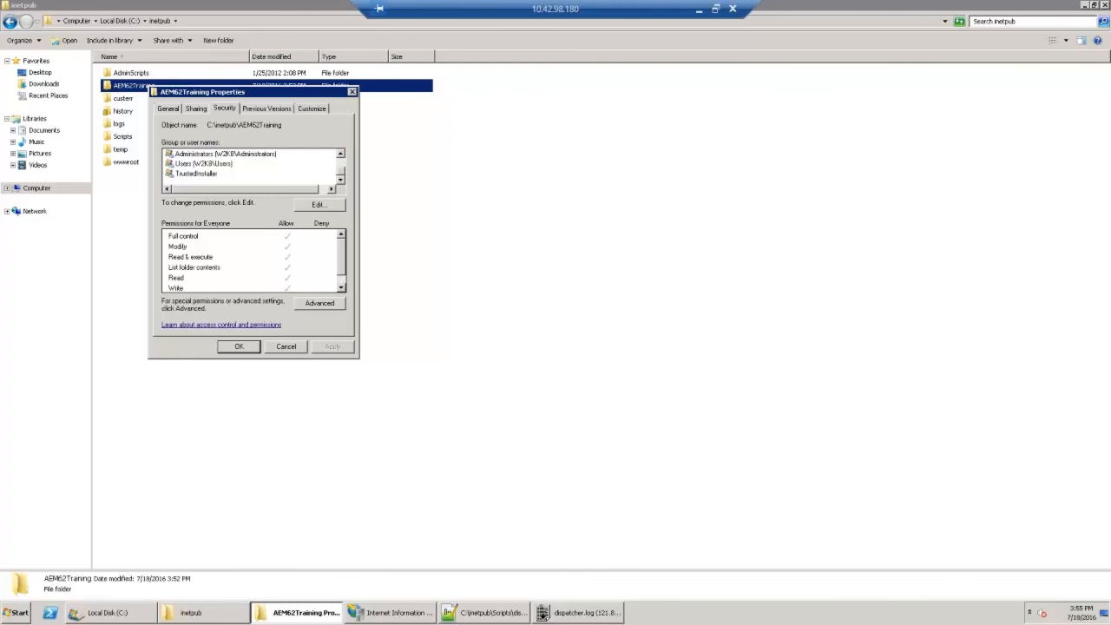
Step: Add the account IIS AppPool\DefaultAppPool to the AEM62Training folder's permission list and resolve its name
click(314, 206)
click(302, 260)
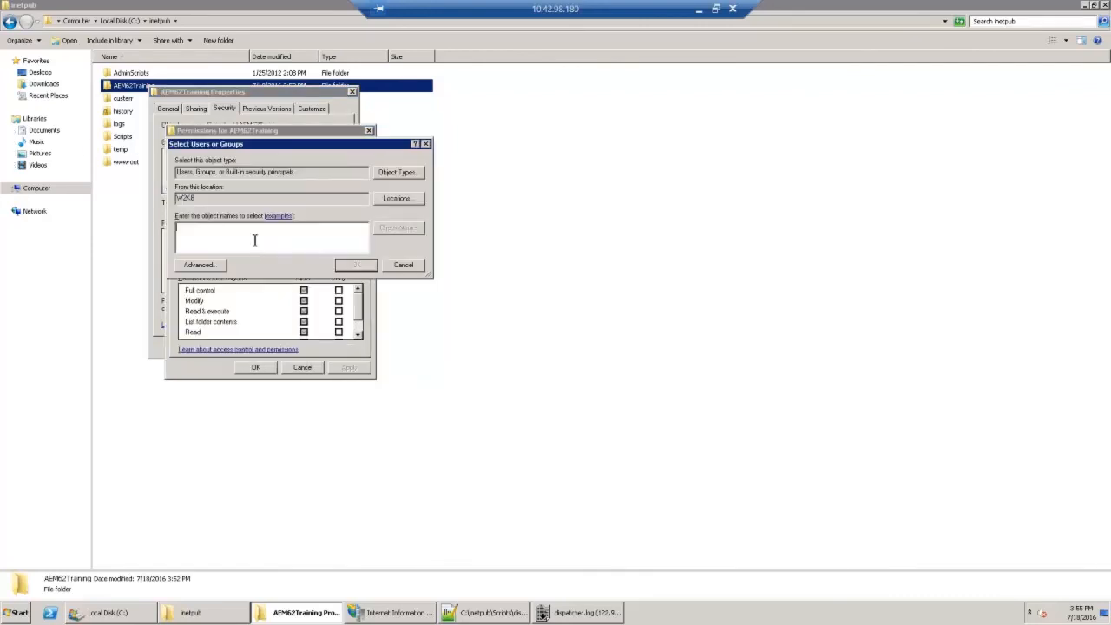
text(IIS)
text( A)
text(pp)
text(Pool\)
text(Defau)
text(ltApp)
text(Po)
click(389, 229)
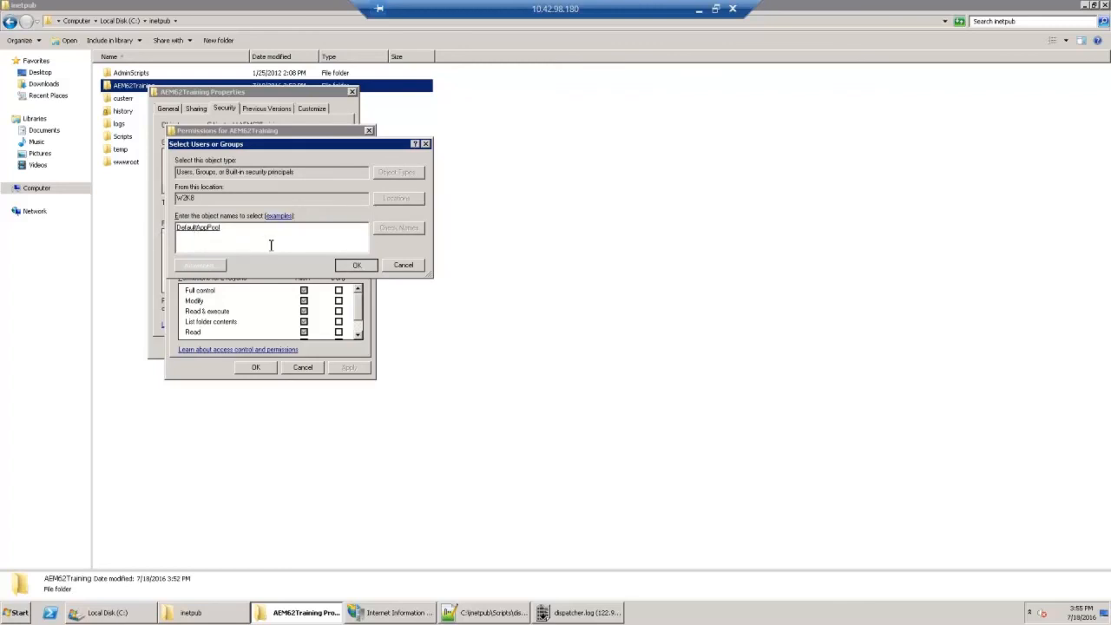
click(356, 266)
Step: Allow DefaultAppPool full control over the AEM62Training folder, apply the permissions and close the folder's properties
click(304, 291)
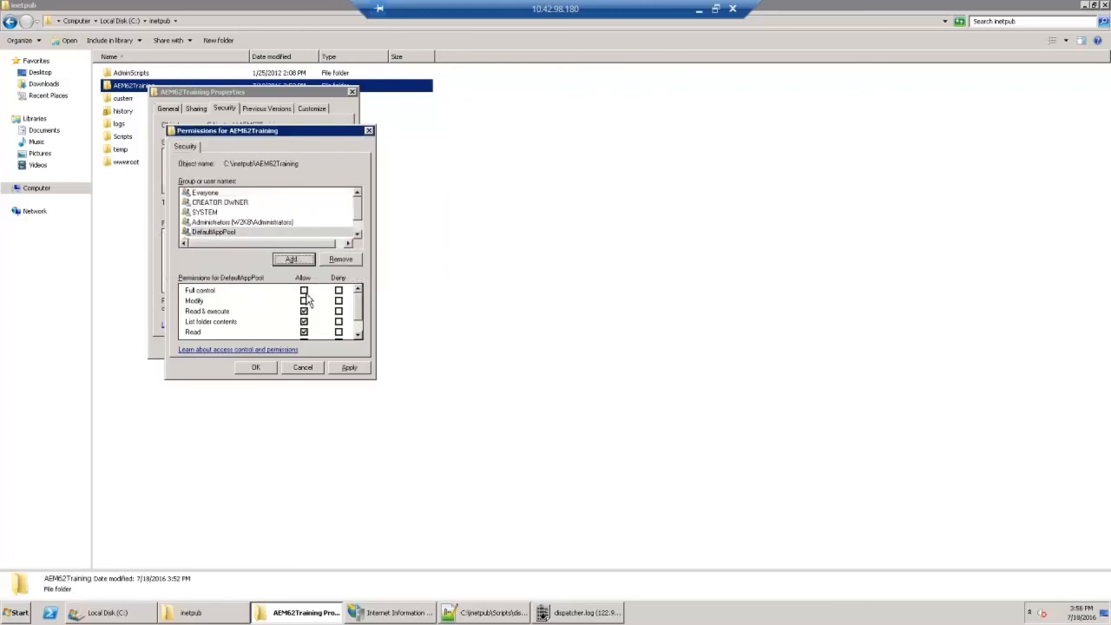
click(353, 369)
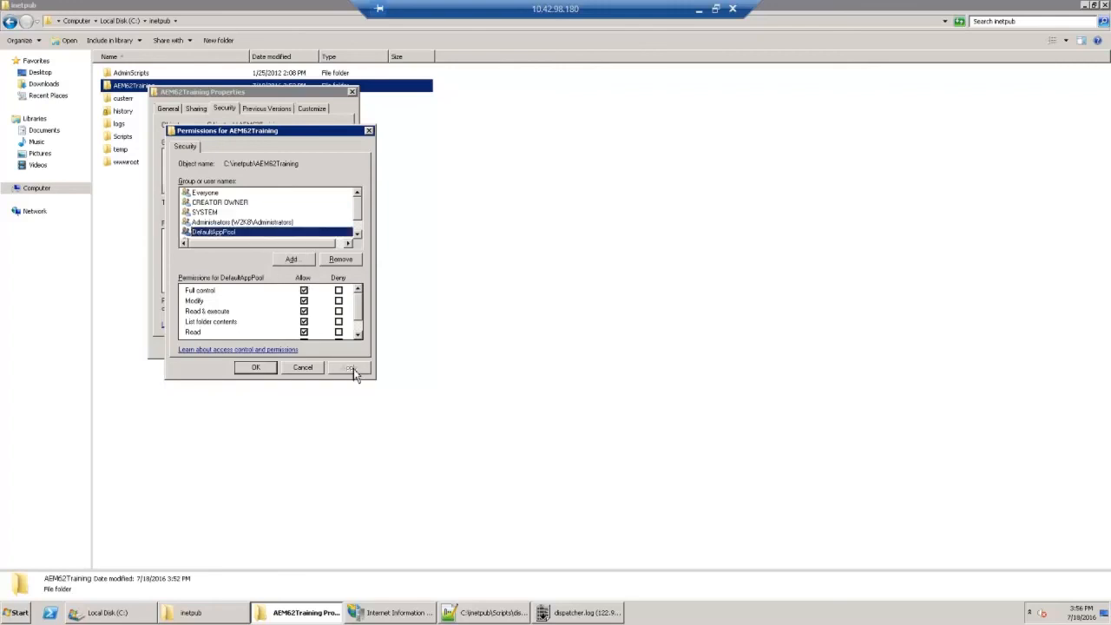
click(259, 368)
click(239, 347)
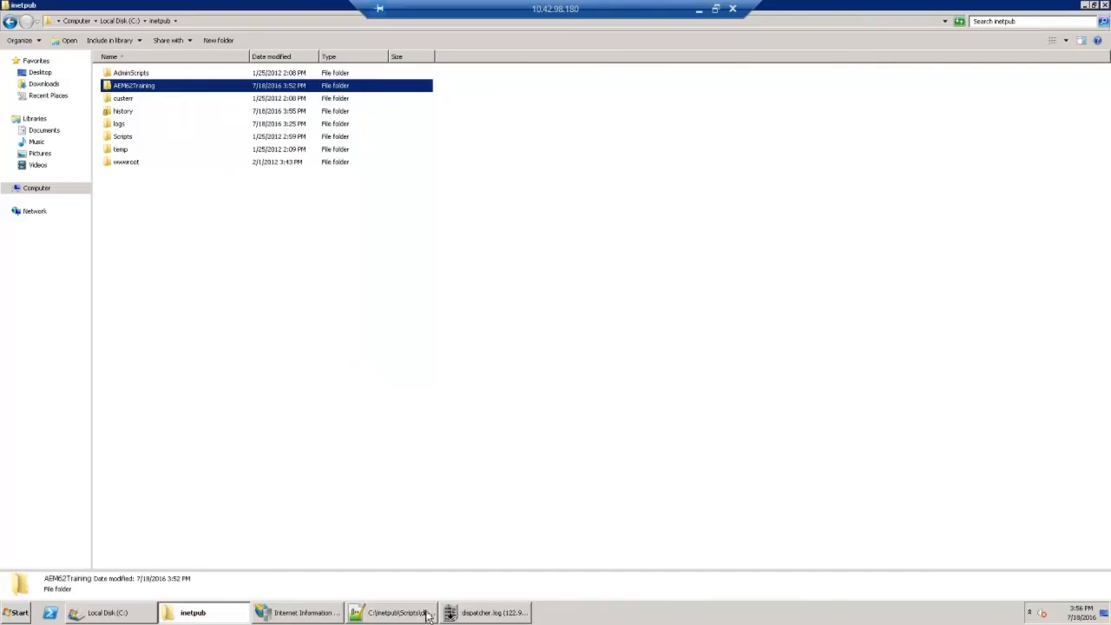
Step: Restart the W2K8 server in IIS Manager and check dispatcher.log in BareTail
click(311, 617)
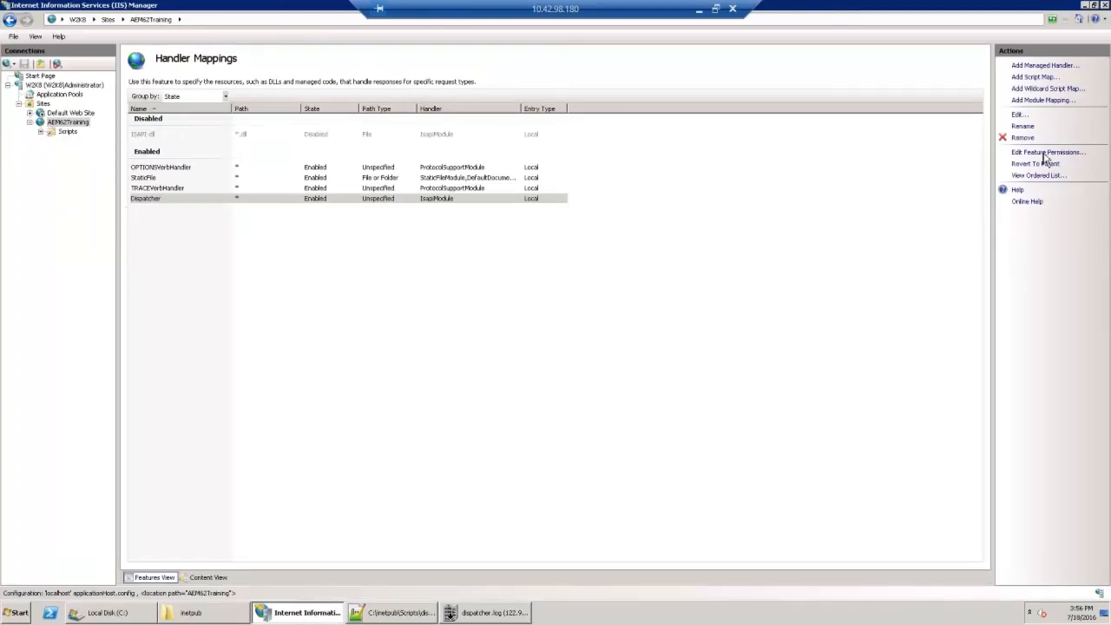
click(83, 123)
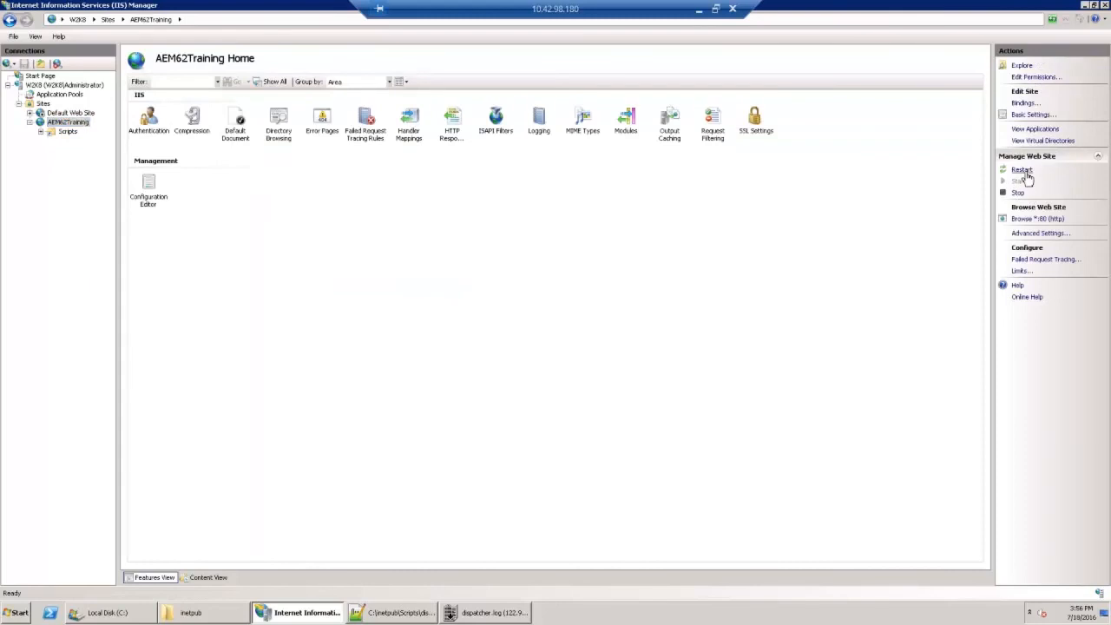
click(62, 85)
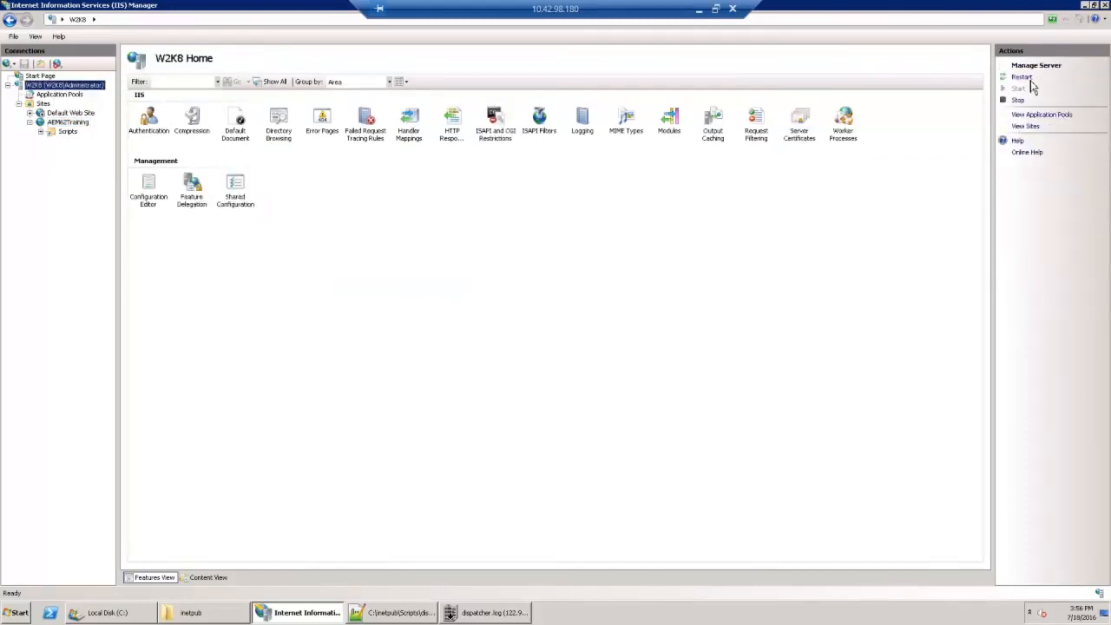
click(1024, 77)
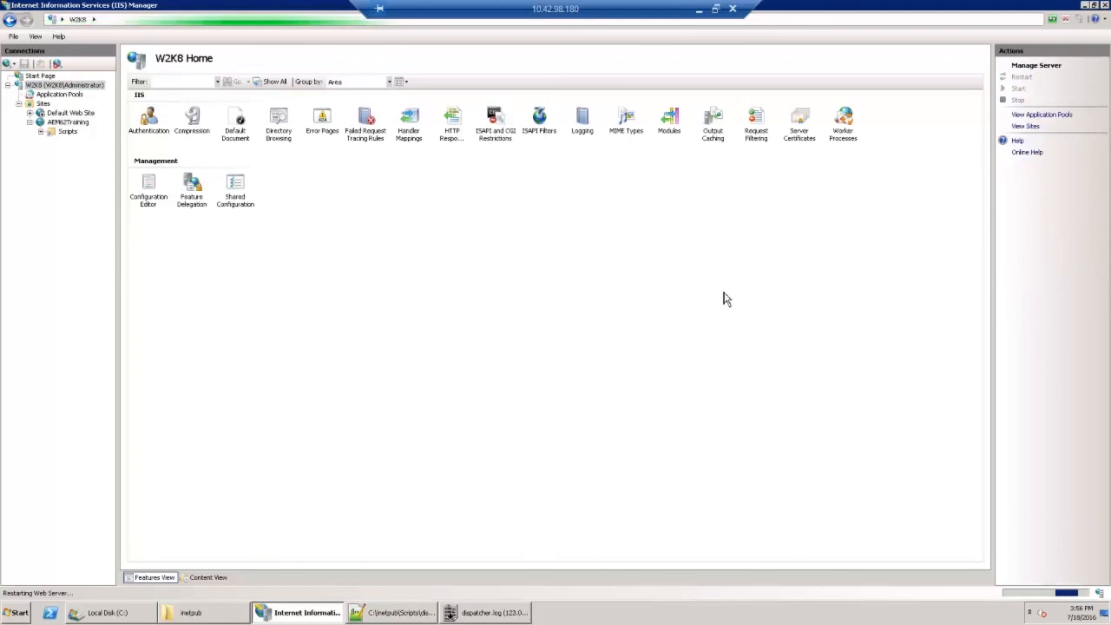
click(506, 616)
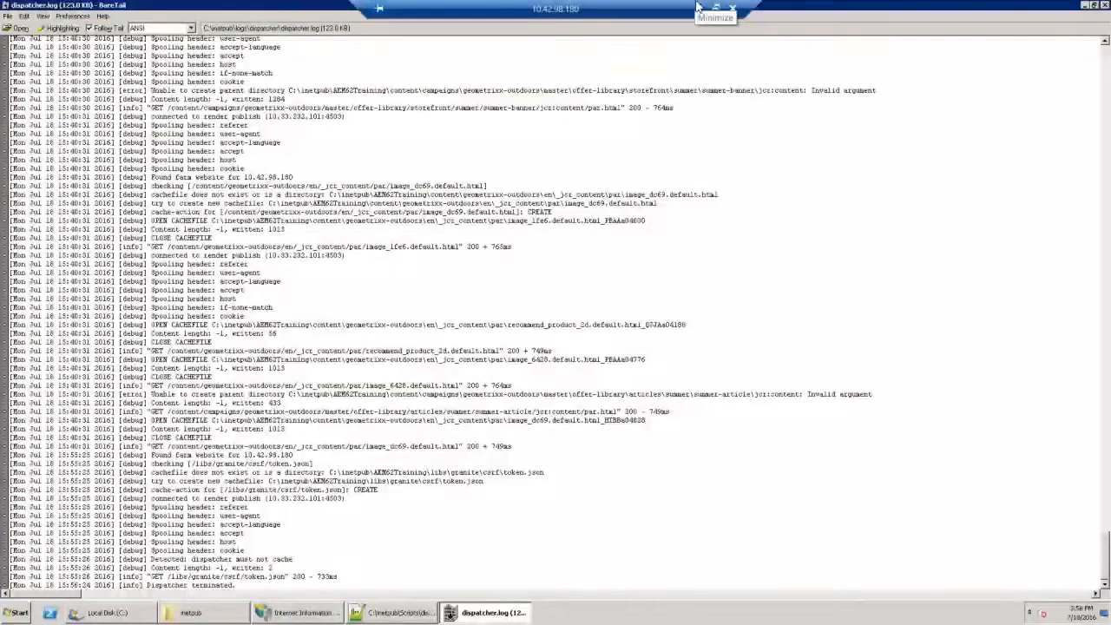
Step: Load 10.42.98.180 in the local Chrome browser, look over the page and return to dispatcher.log in the remote session
click(699, 8)
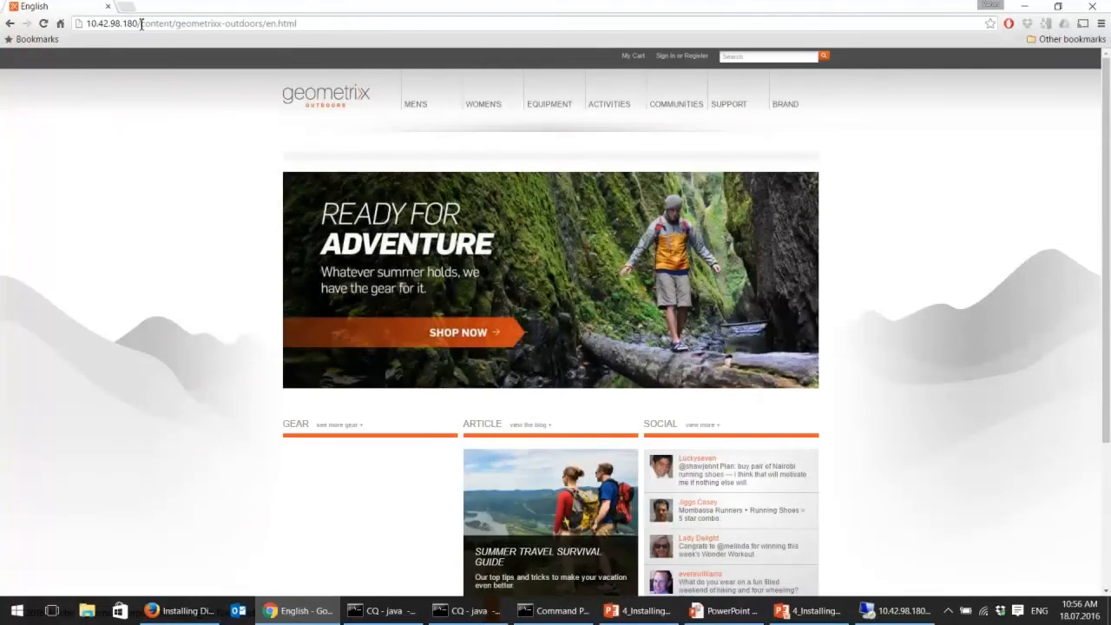
drag(141, 24, 340, 30)
key(BackSpace)
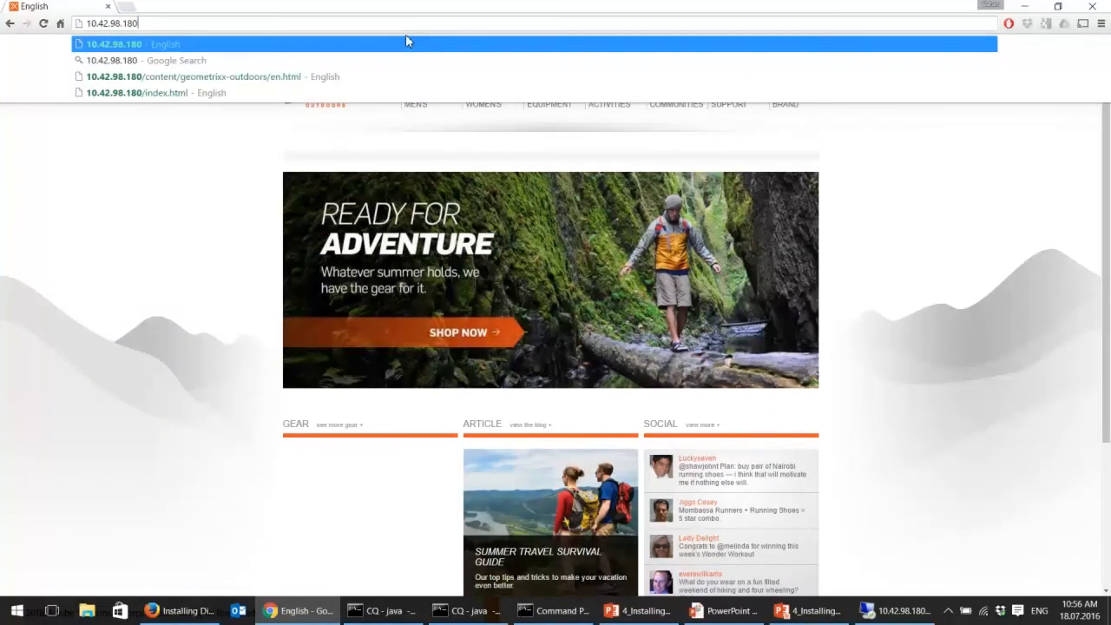
key(Return)
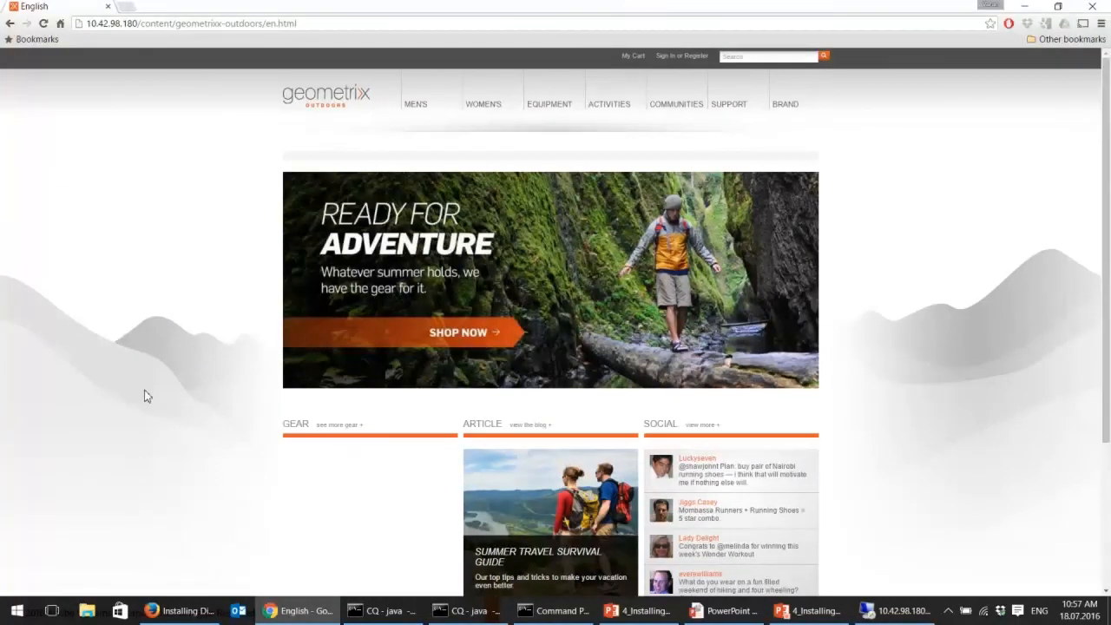
scroll(144, 393, down, 3)
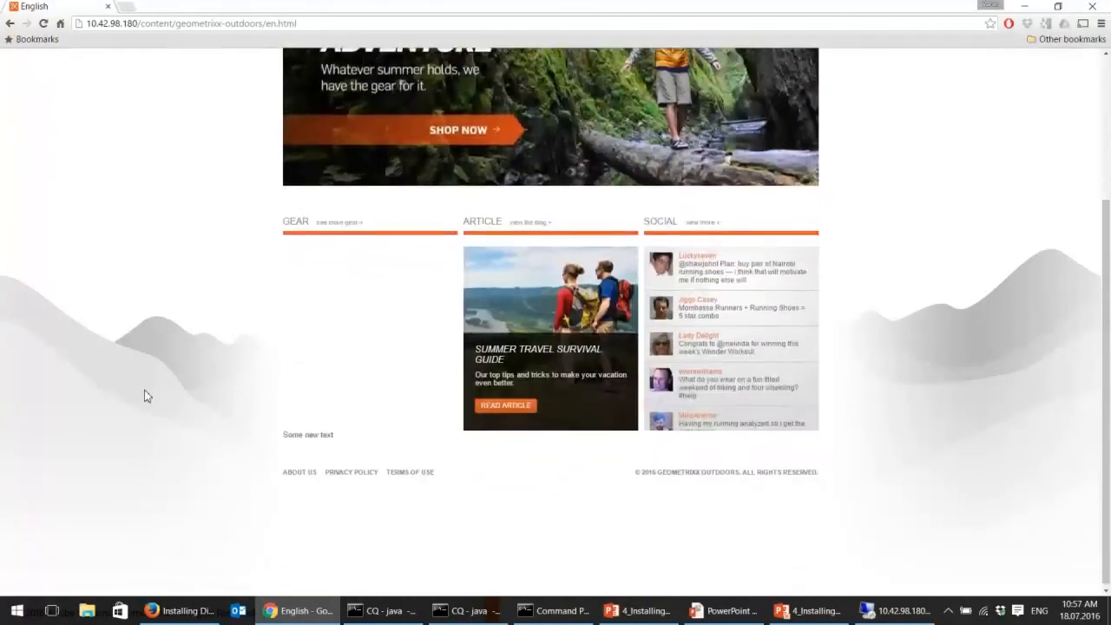
click(873, 613)
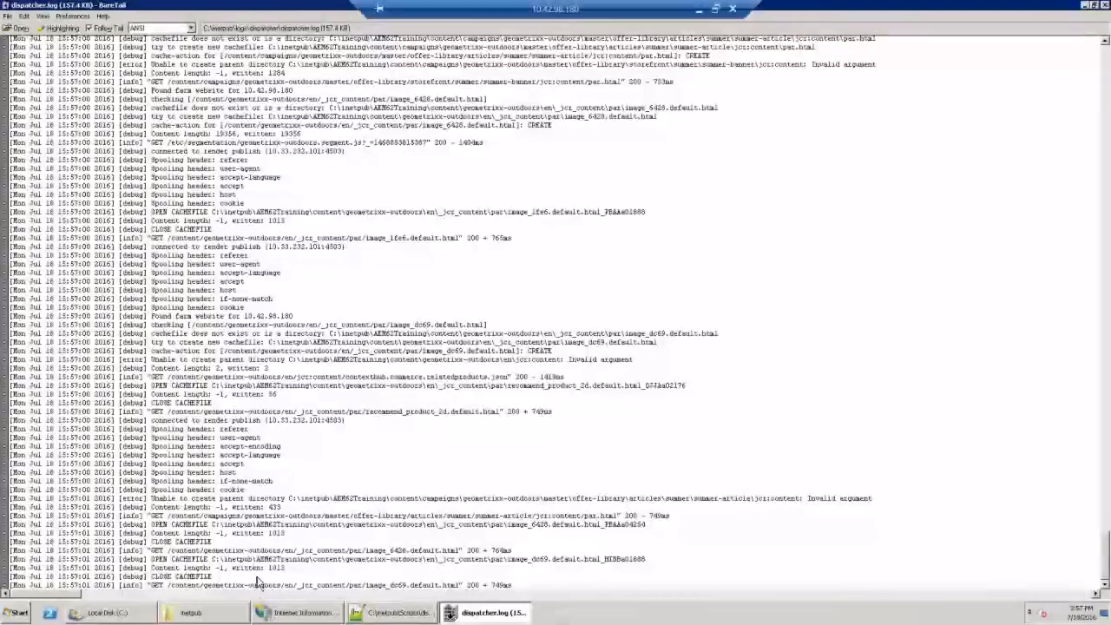